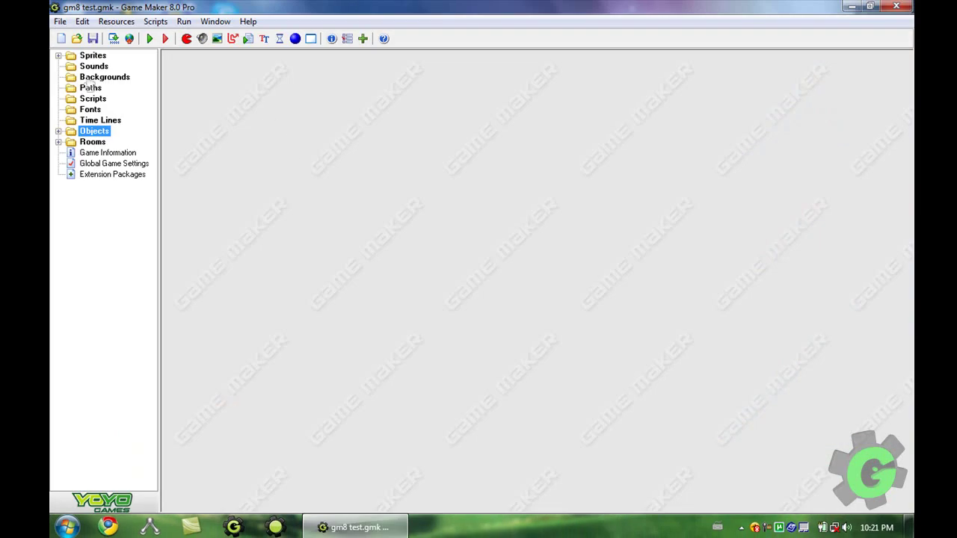
- Open spr_alpha from the Sprites folder, maximize its properties window, and launch the sprite editor
left_click(58, 56)
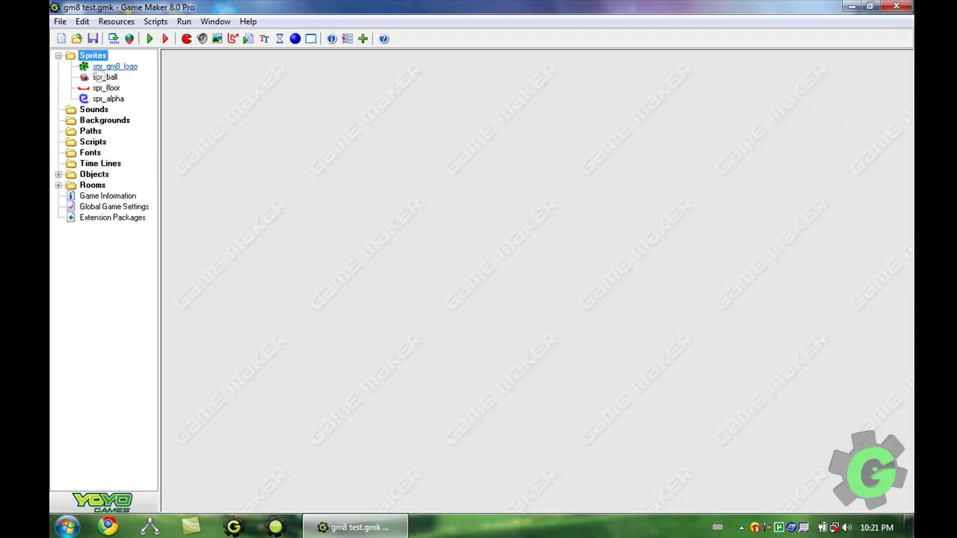
double_click(109, 99)
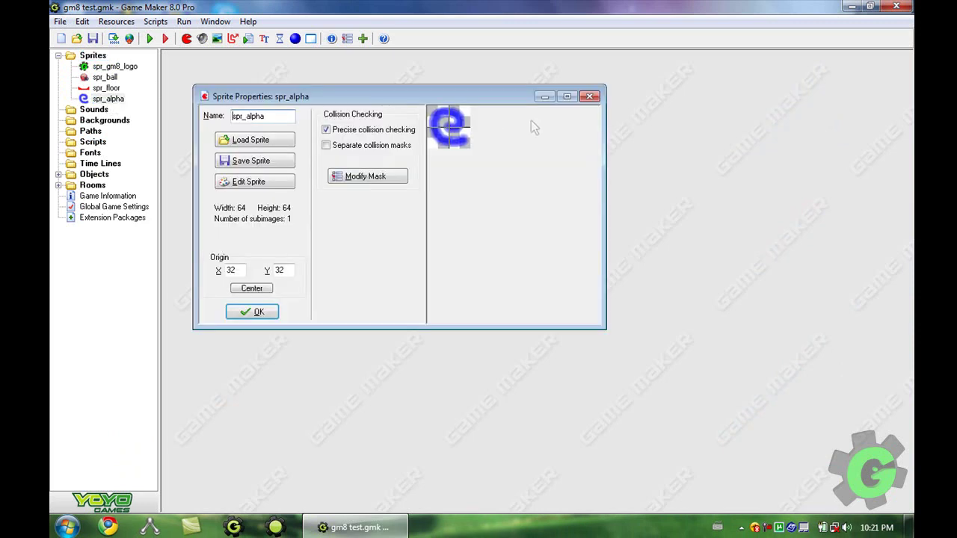
left_click(568, 97)
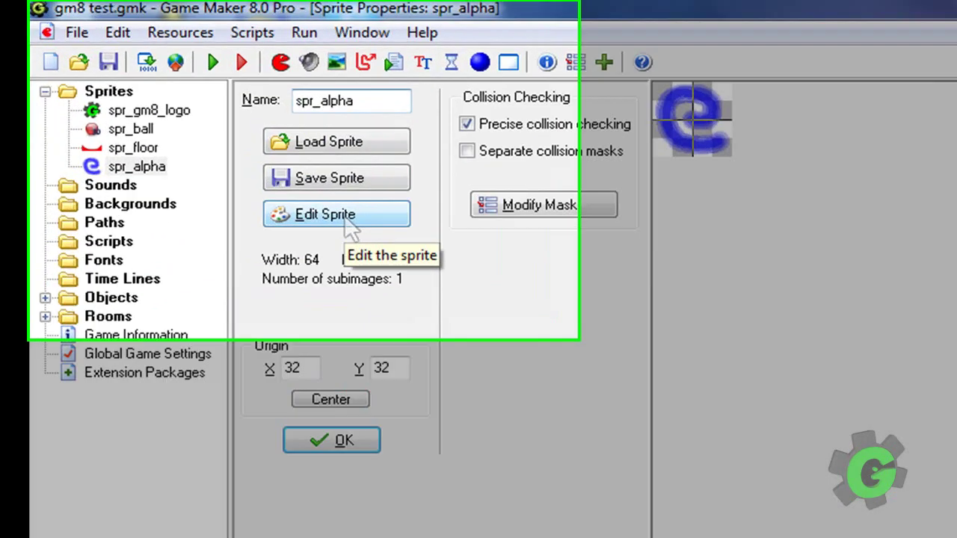
left_click(222, 133)
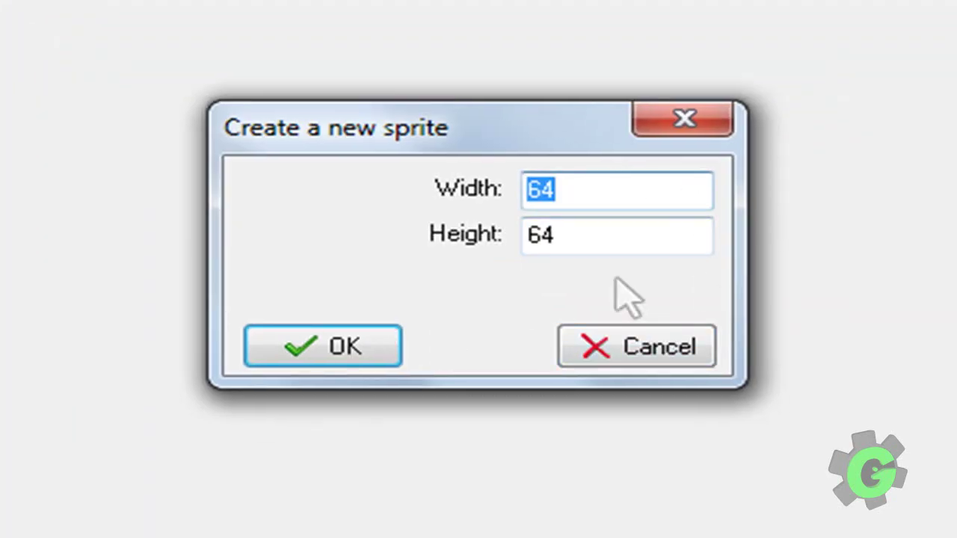
- Dismiss the new sprite prompt, open image 0 in the Image Editor and zoom in
left_click(636, 349)
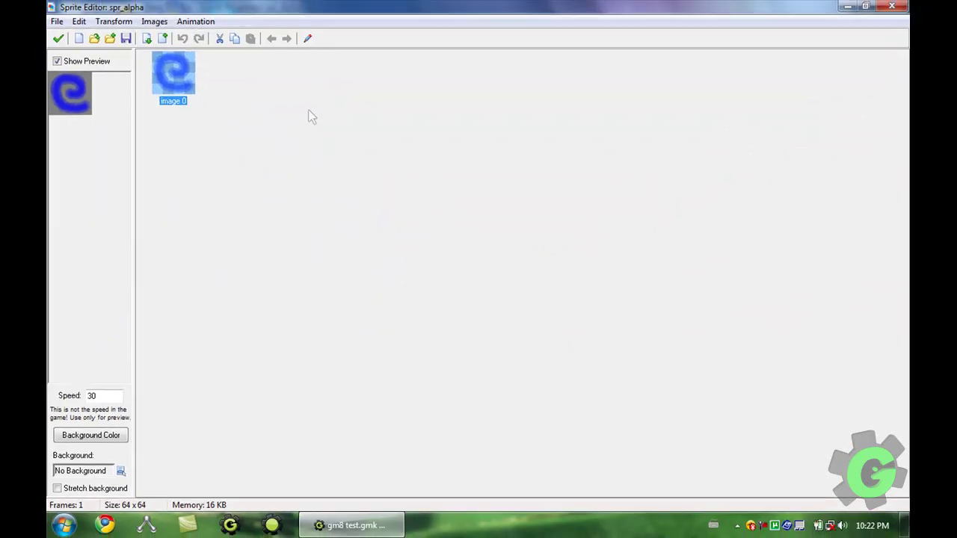
left_click(307, 40)
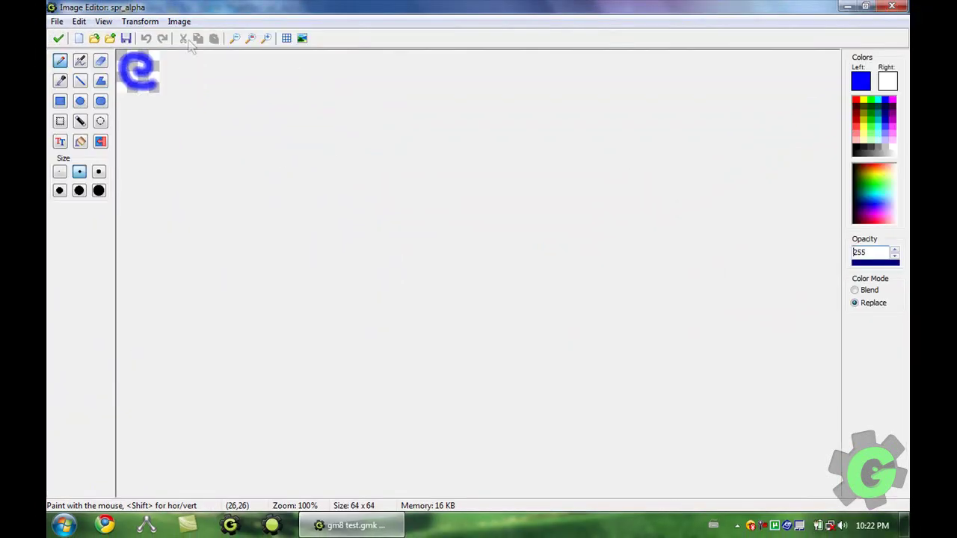
left_click(266, 38)
left_click(265, 38)
left_click(265, 38)
left_click(265, 39)
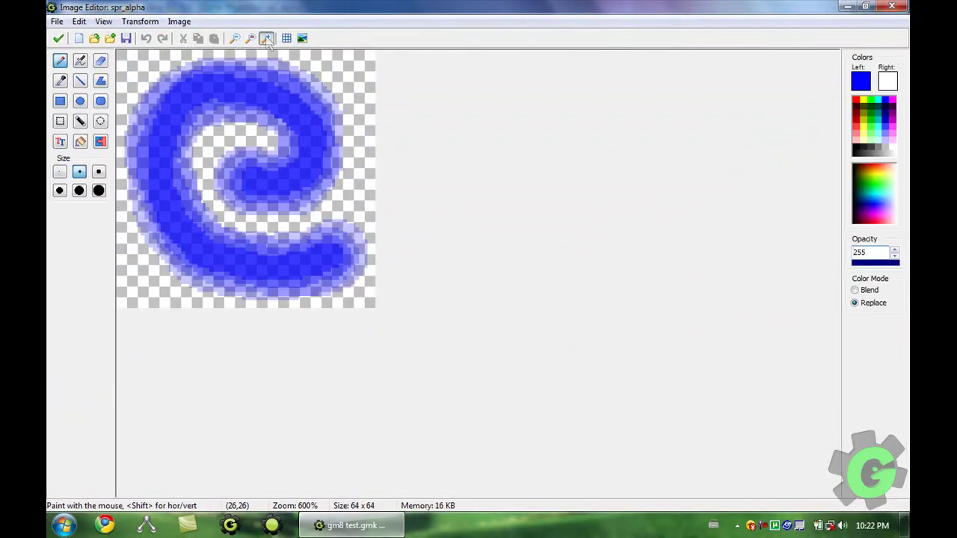
left_click(266, 38)
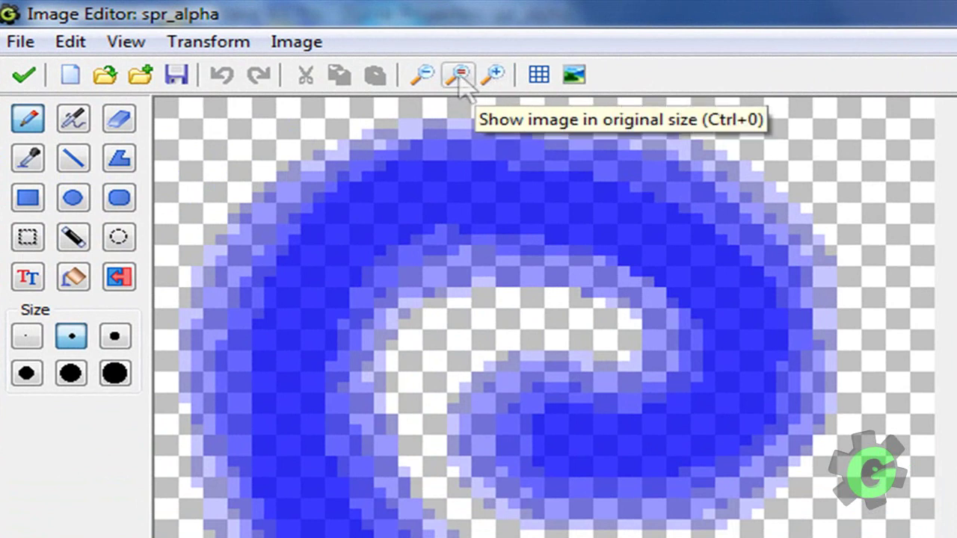
- Switch the view between original size and zoomed out, then zoom until the swirl fills it
left_click(459, 76)
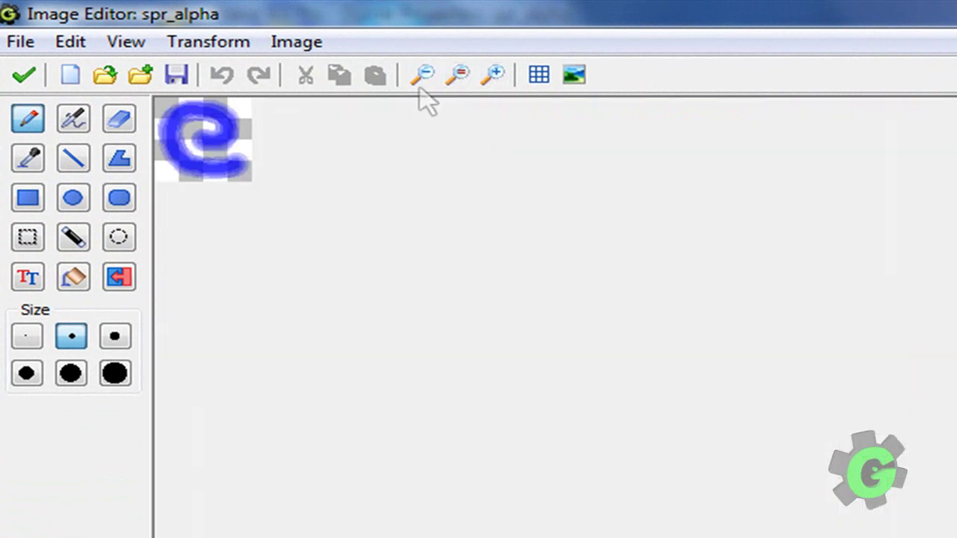
left_click(424, 75)
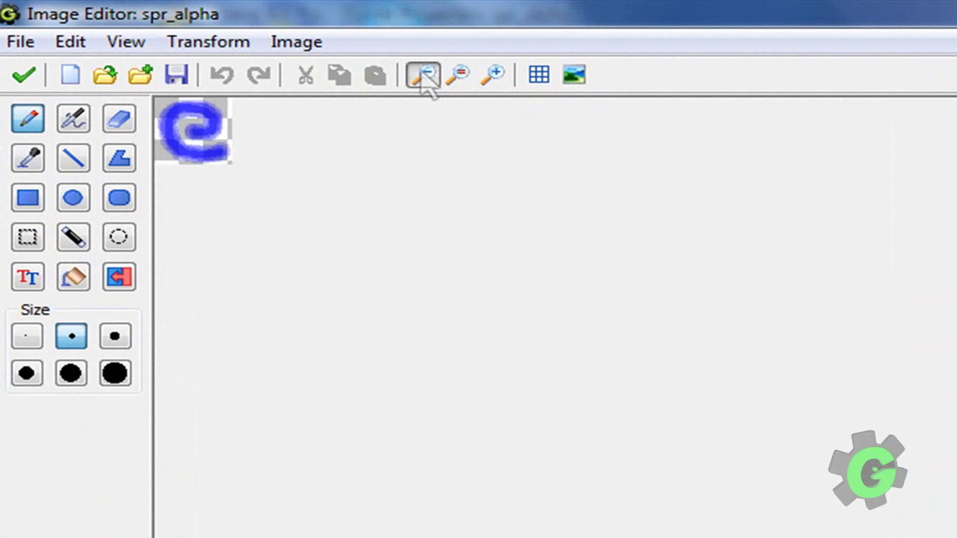
left_click(425, 75)
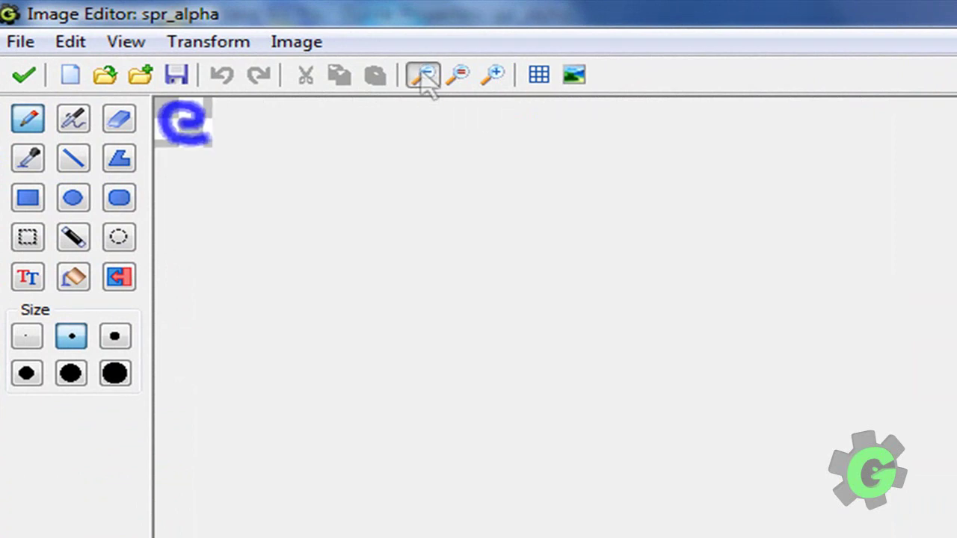
left_click(462, 75)
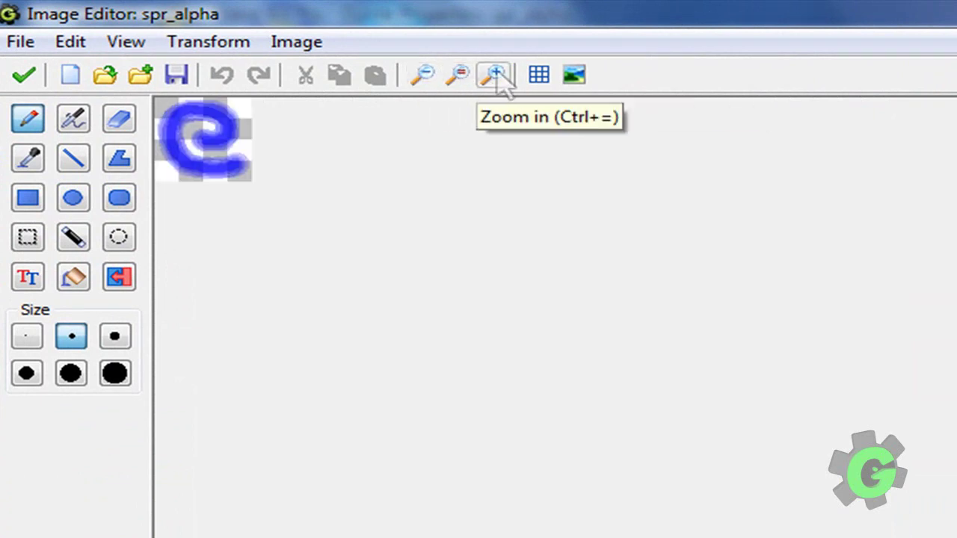
left_click(497, 75)
left_click(498, 76)
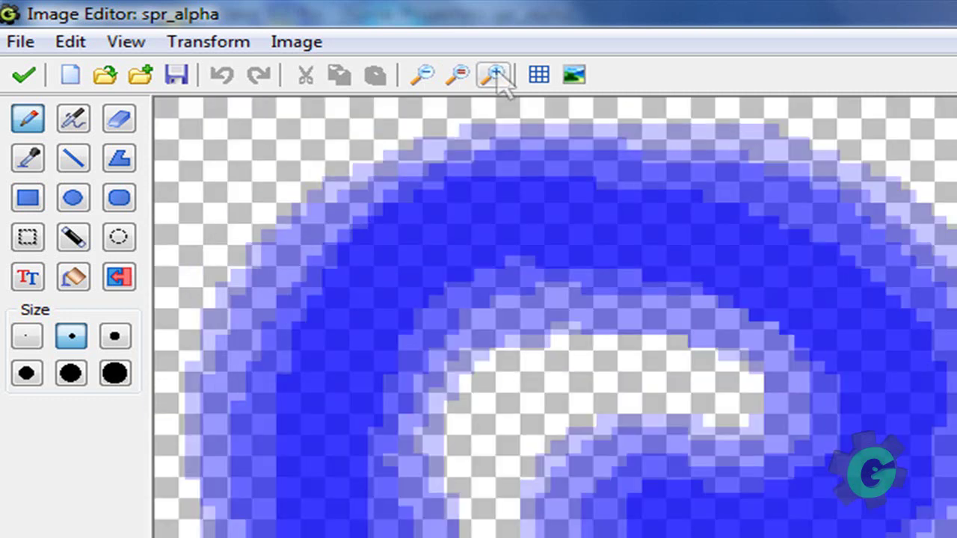
- Set the drawing opacity to 166 with the Opacity slider and spin arrows
left_click(425, 78)
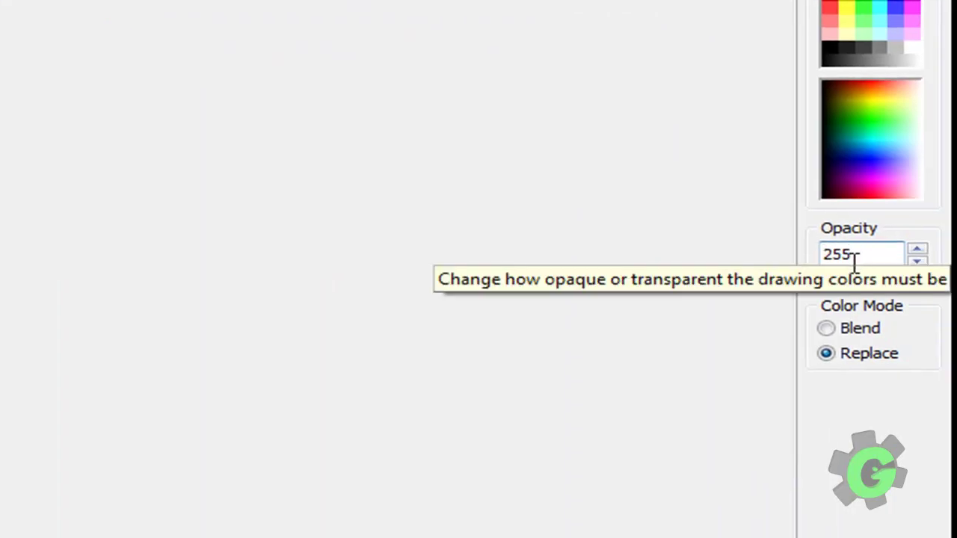
mouse_move(873, 276)
left_mouse_down()
mouse_move(903, 275)
mouse_move(847, 277)
mouse_move(921, 284)
mouse_move(850, 277)
mouse_move(911, 279)
mouse_move(888, 280)
left_mouse_up()
left_click(917, 249)
left_click(917, 249)
left_click(917, 261)
left_click(917, 260)
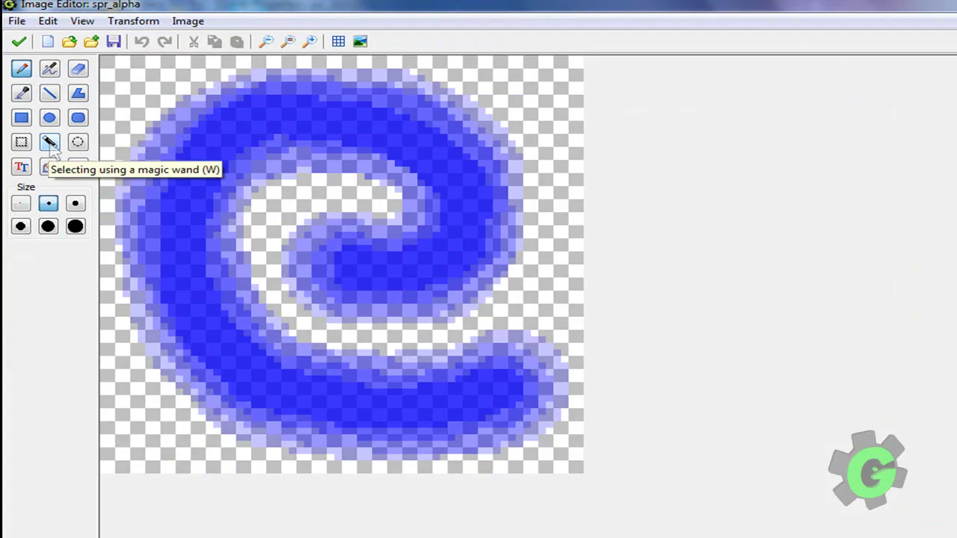
- Try a rectangle selection, then use the Magic Wand on the transparent background around the swirl
left_click(22, 142)
left_click_drag(169, 117, 394, 301)
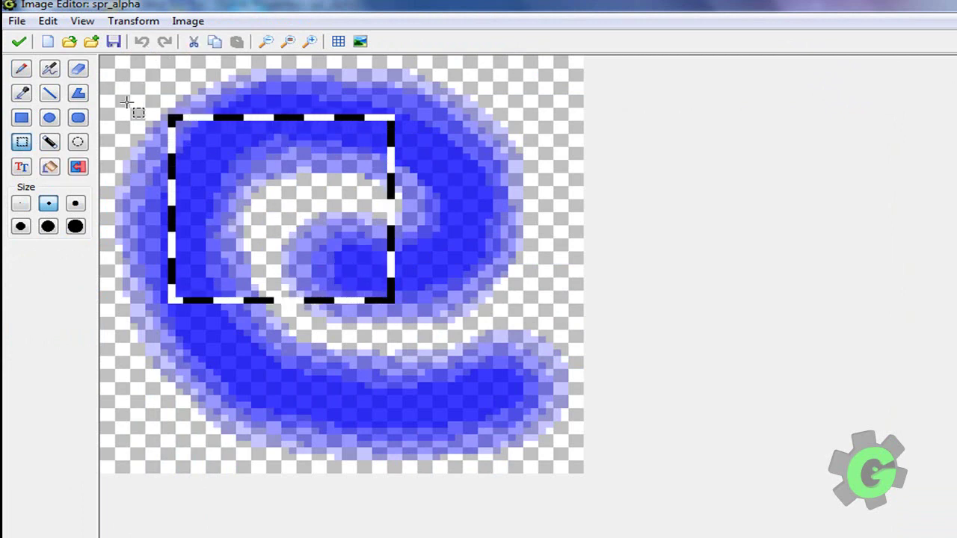
left_click(50, 142)
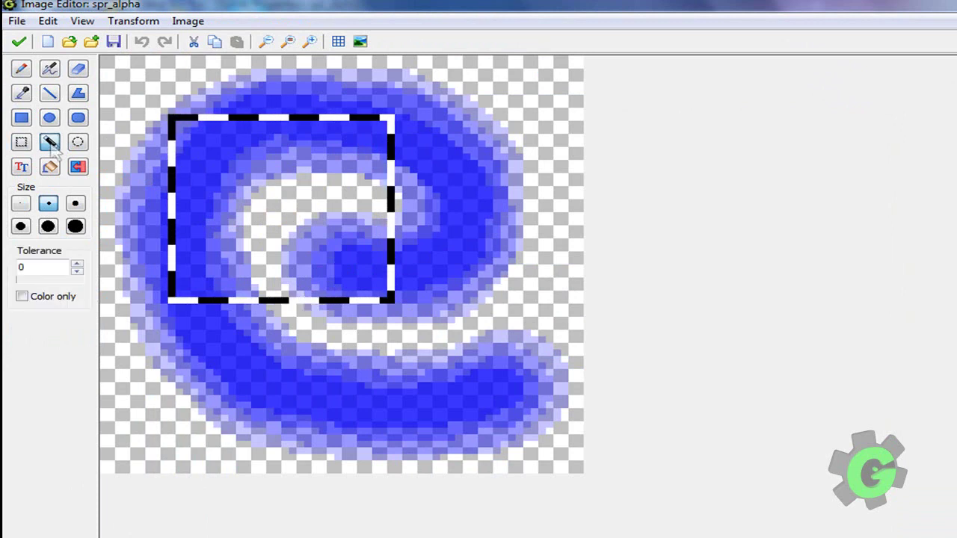
left_click(557, 83)
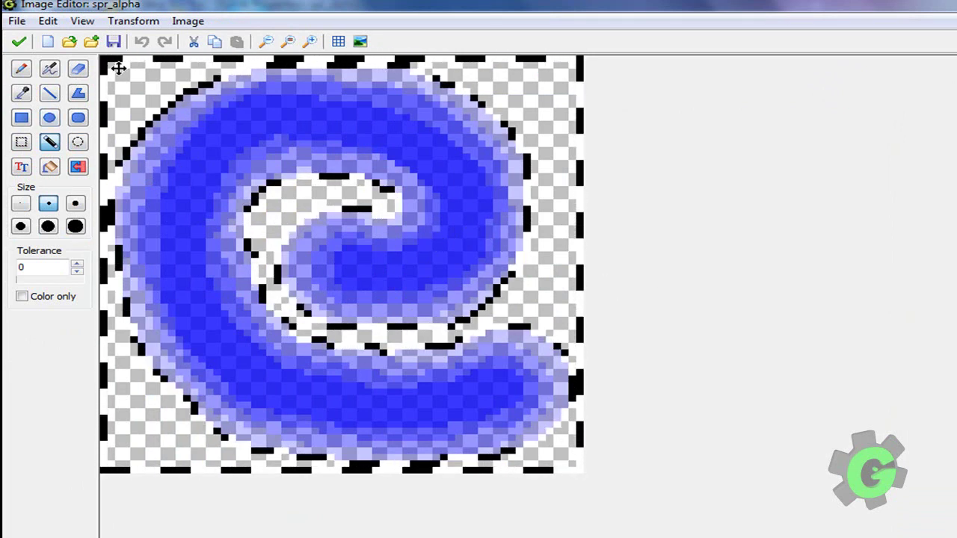
left_click(133, 21)
mouse_move(85, 20)
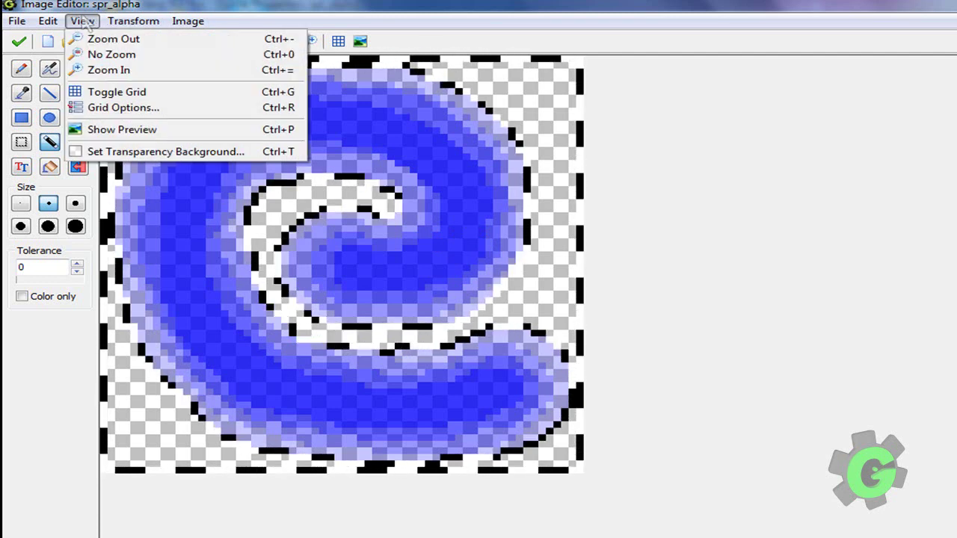
mouse_move(187, 21)
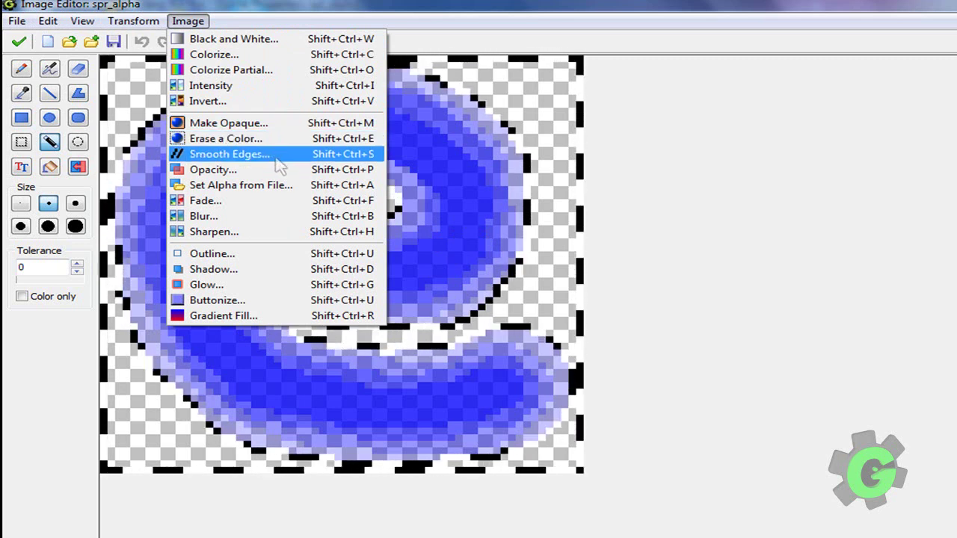
left_click(691, 230)
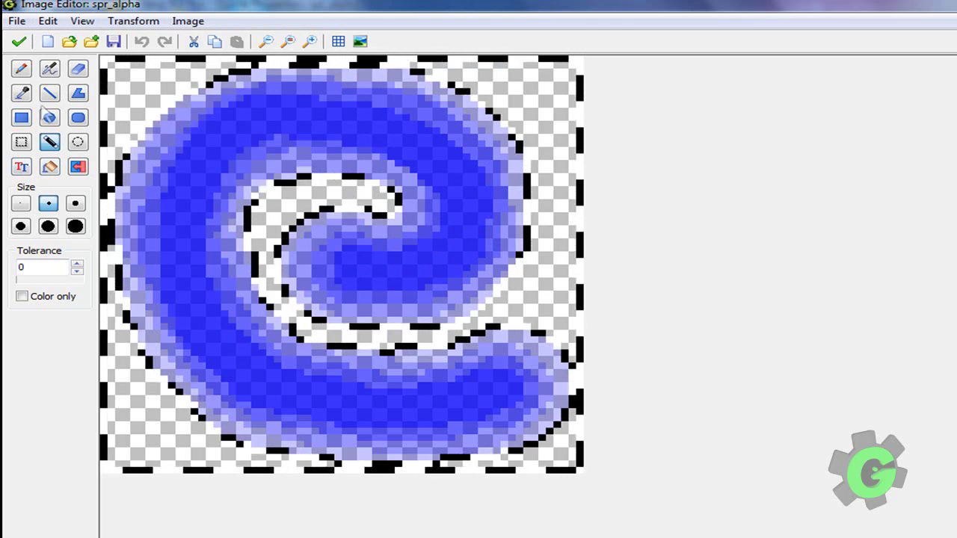
left_click(49, 93)
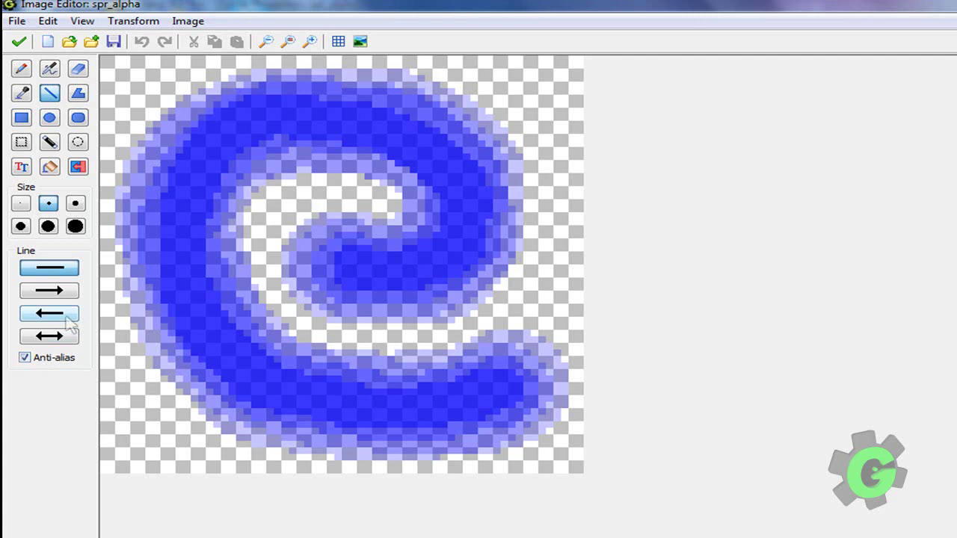
left_click(22, 203)
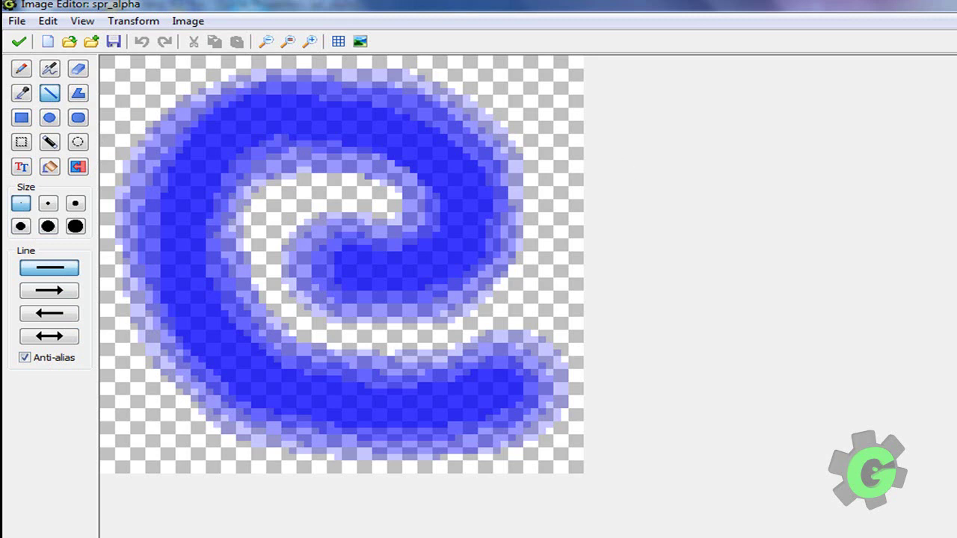
left_click_drag(541, 90, 169, 445)
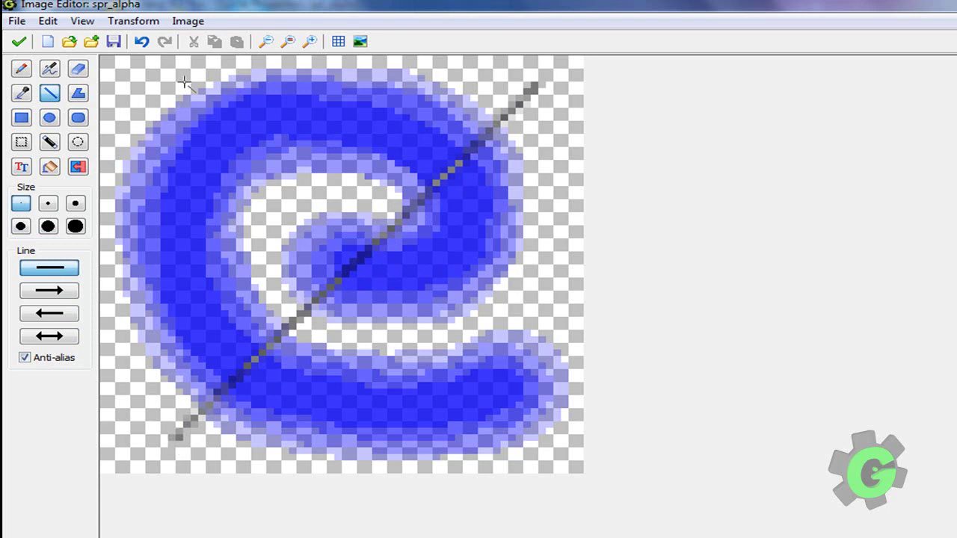
left_click(267, 42)
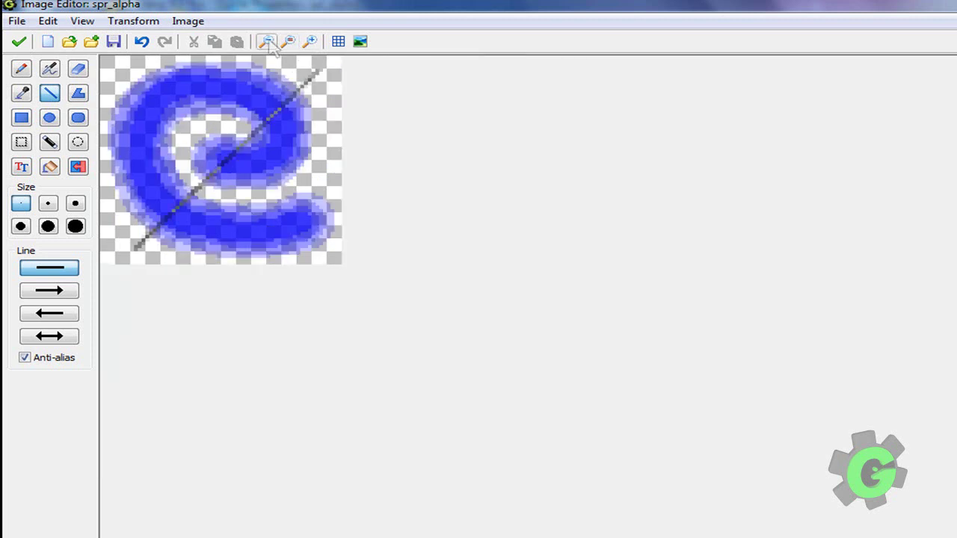
left_click(287, 41)
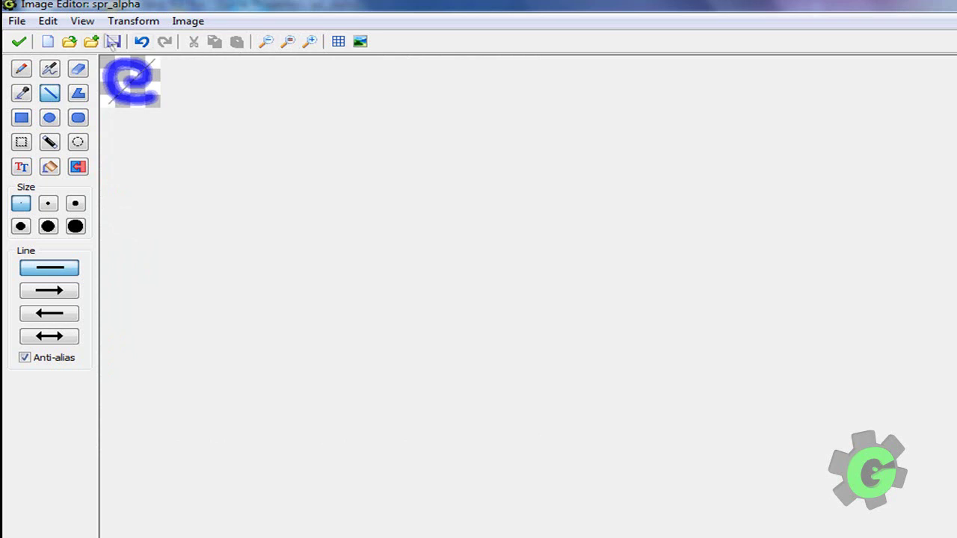
left_click(141, 41)
left_click(309, 42)
left_click(310, 42)
left_click(266, 42)
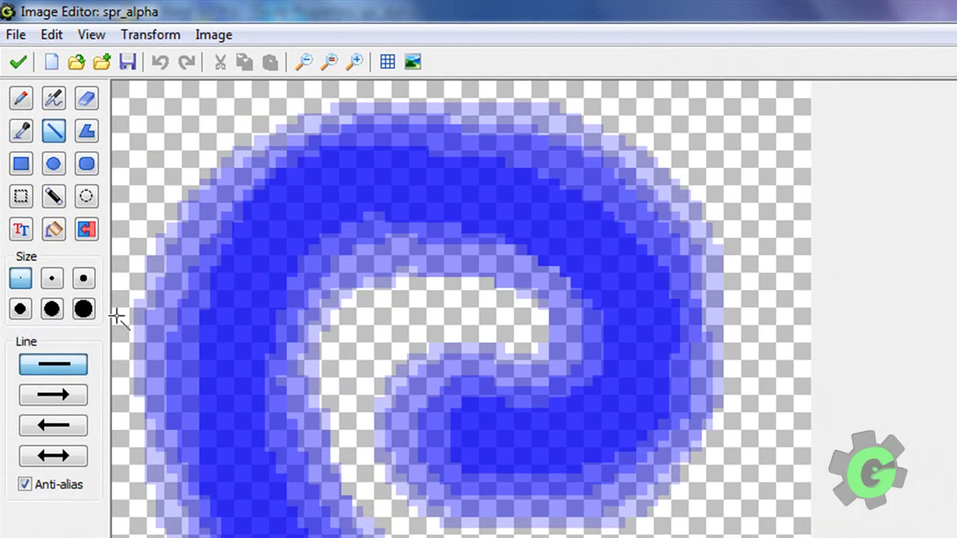
left_click(79, 311)
left_click(83, 280)
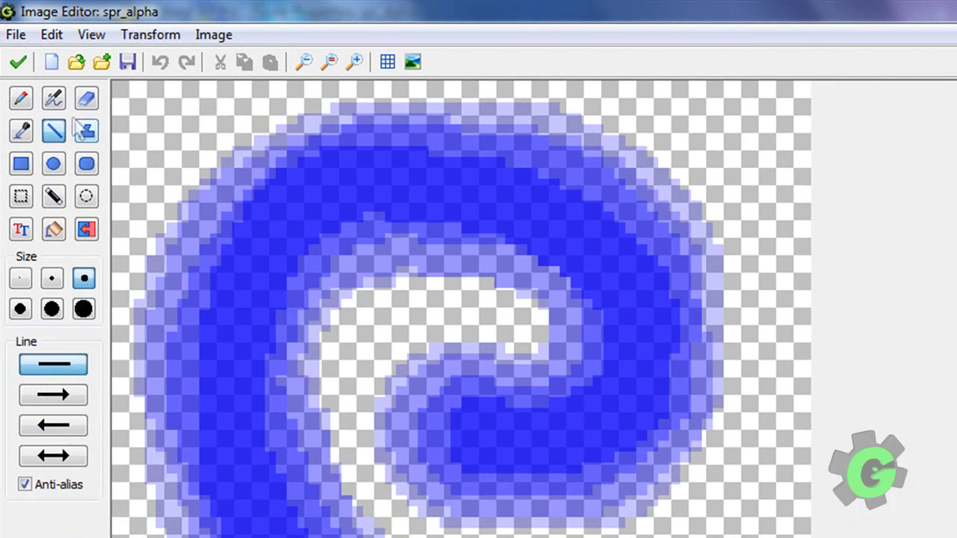
left_click(21, 97)
left_click(745, 124)
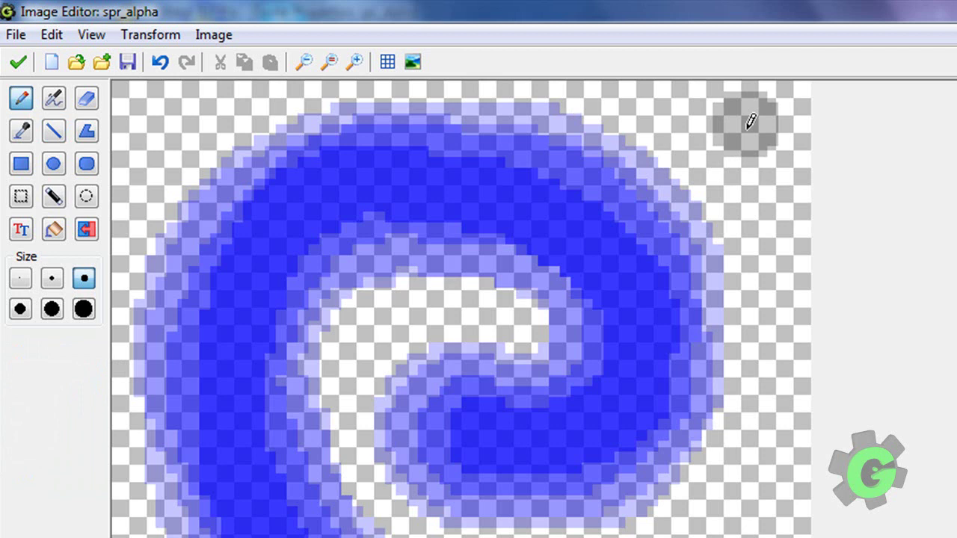
left_click(750, 122)
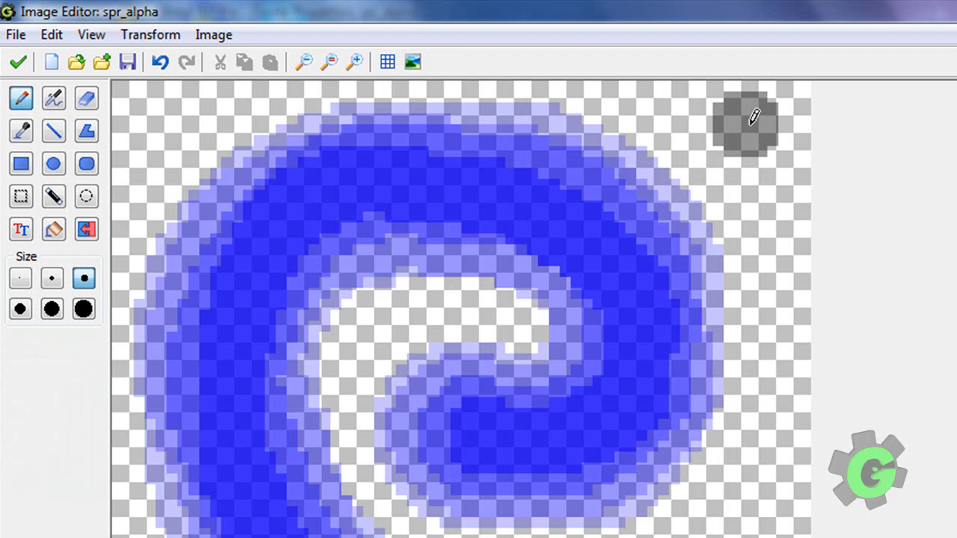
key("ctrl+z")
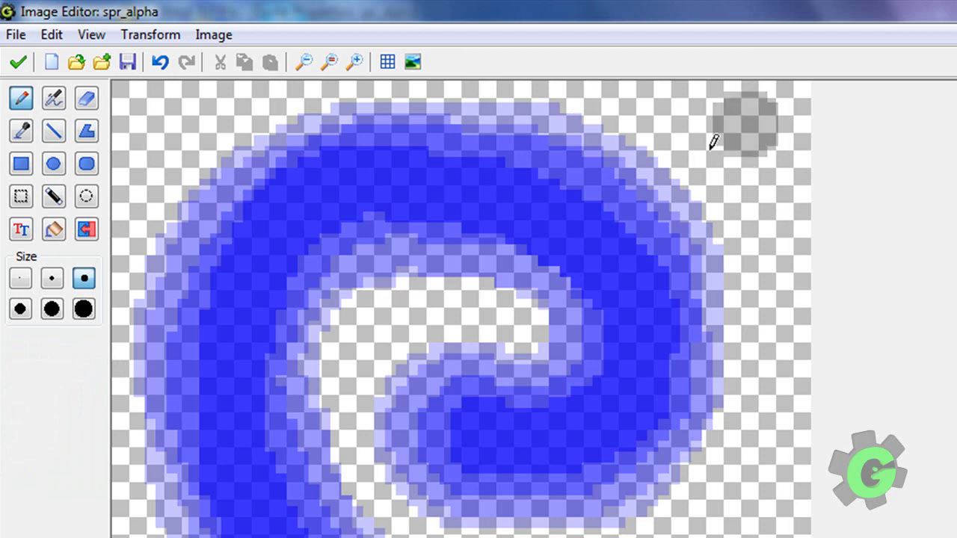
left_click(160, 63)
left_click(160, 63)
left_click(160, 63)
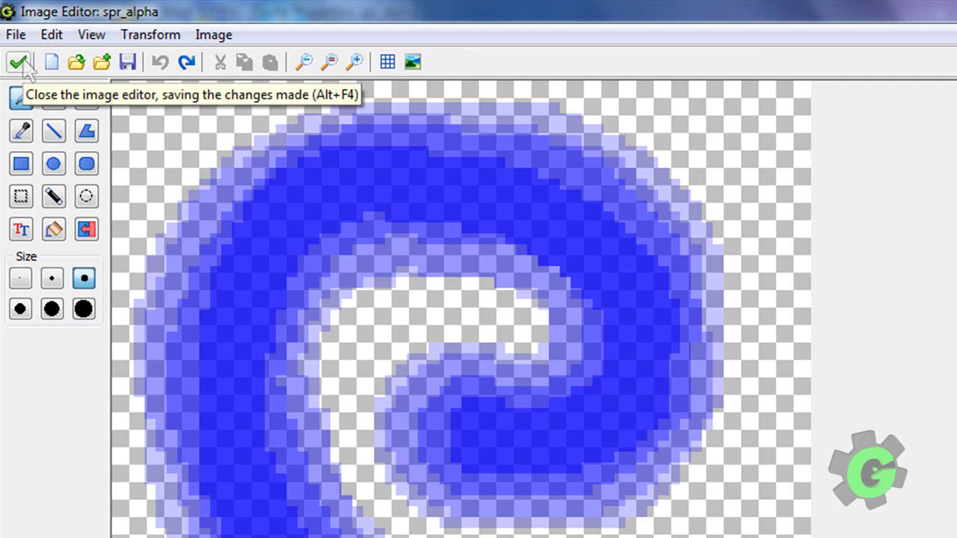
- Accept the changes in the Image and Sprite Editors, then open spr_alpha's Mask Properties
left_click(19, 63)
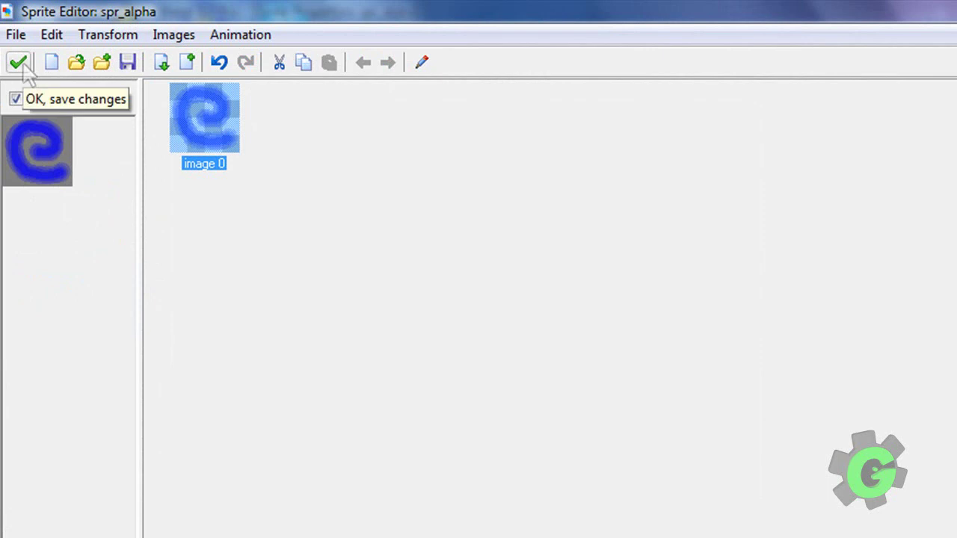
left_click(20, 62)
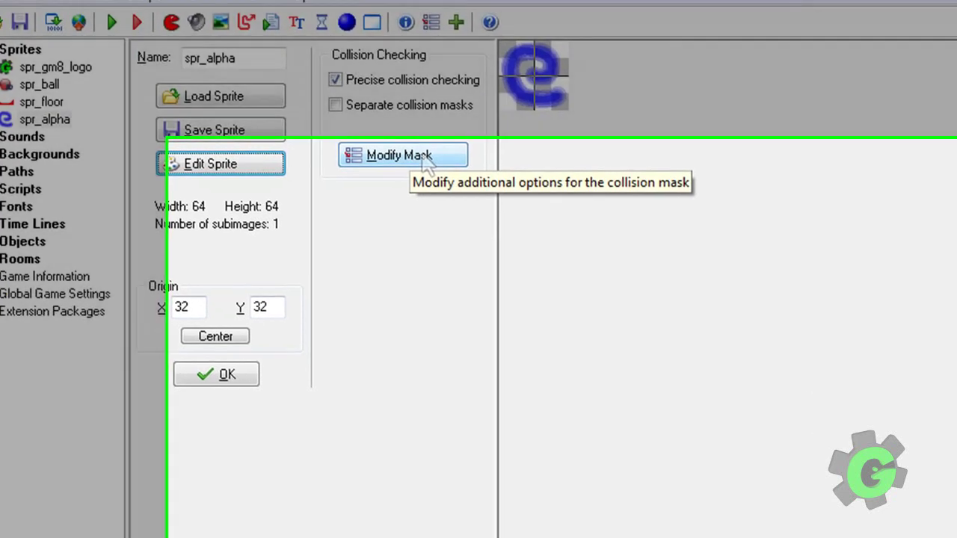
left_click(472, 199)
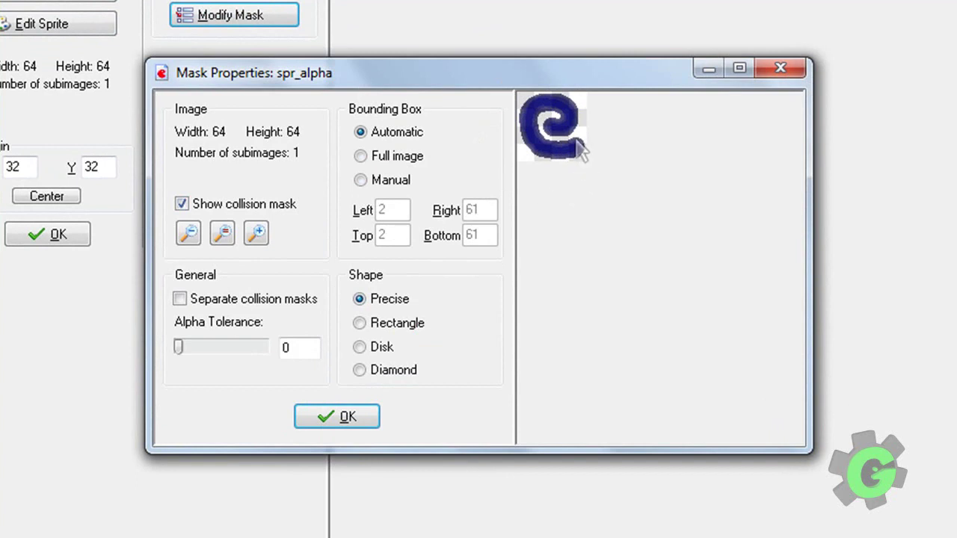
left_click(402, 328)
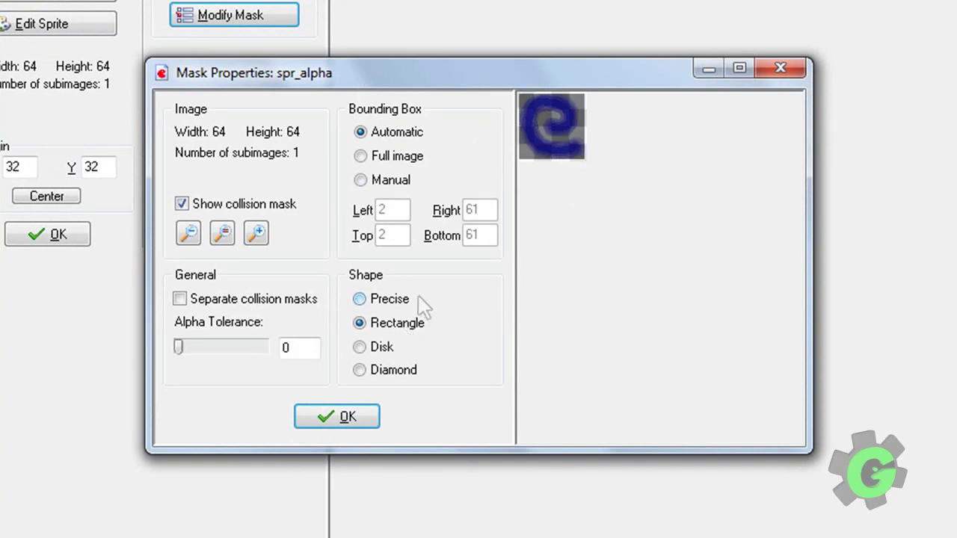
left_click(381, 349)
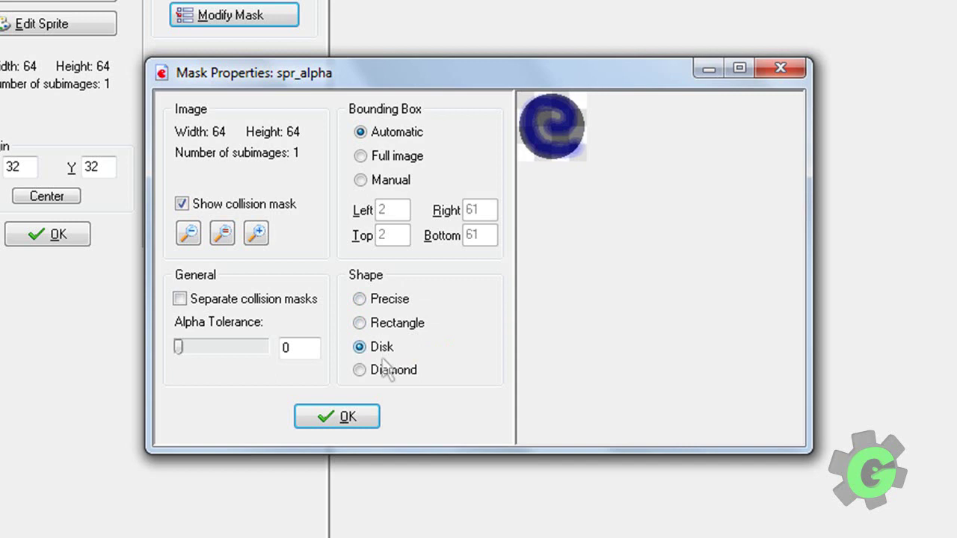
left_click(384, 374)
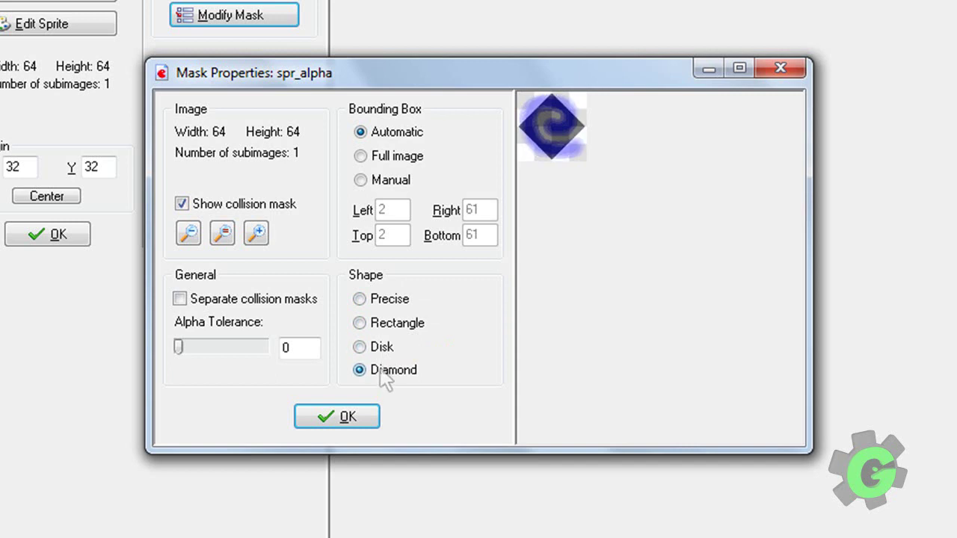
left_click(393, 300)
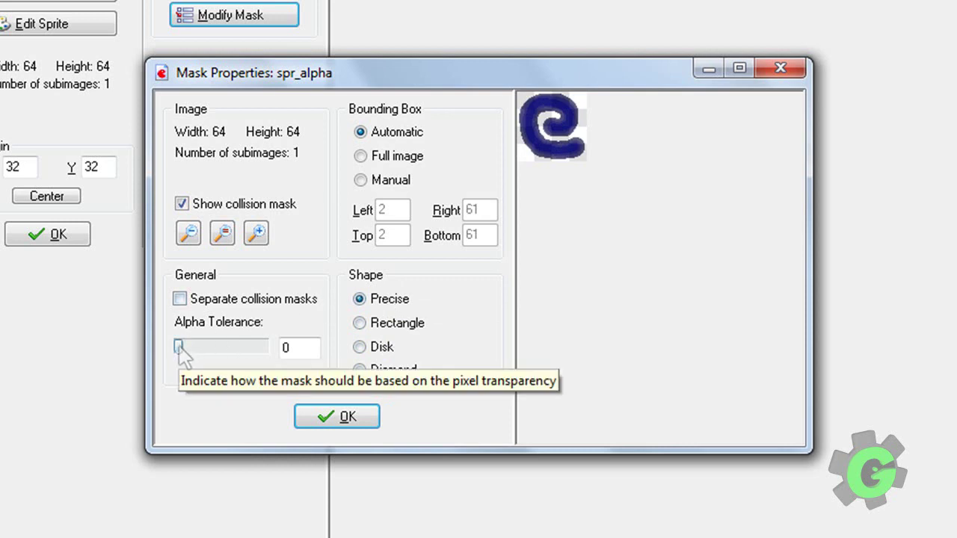
- Try the Alpha Tolerance slider, leave it at 0, and confirm Mask Properties with OK
left_click_drag(178, 347, 192, 348)
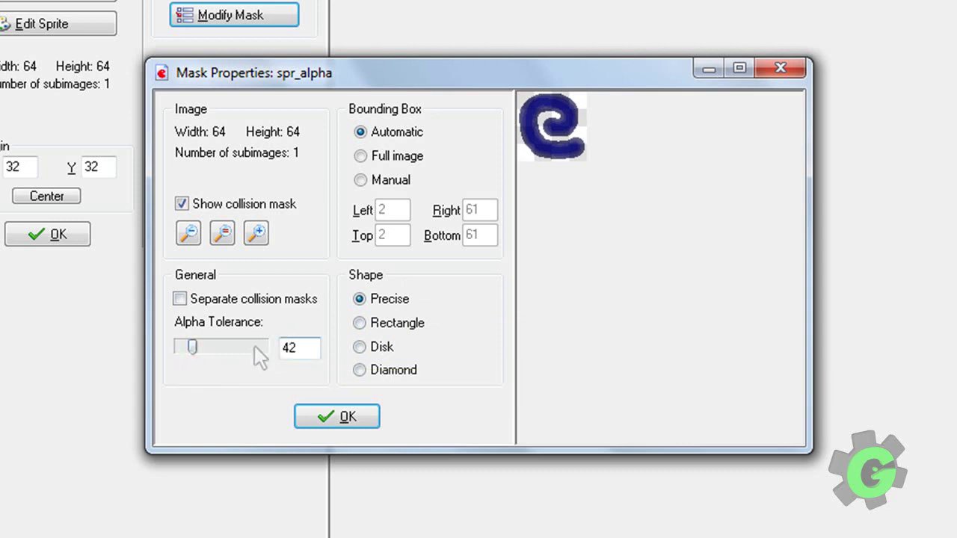
left_click_drag(193, 346, 154, 346)
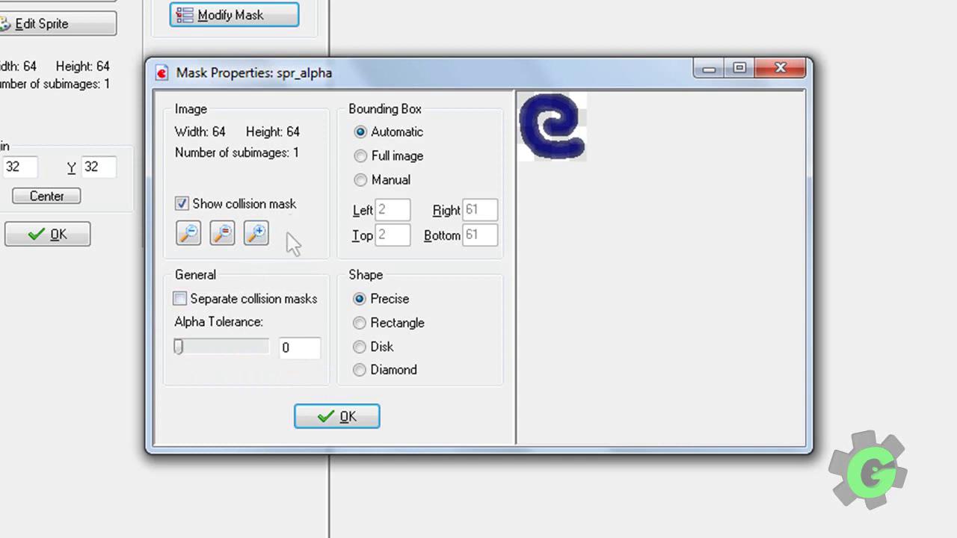
left_click(348, 415)
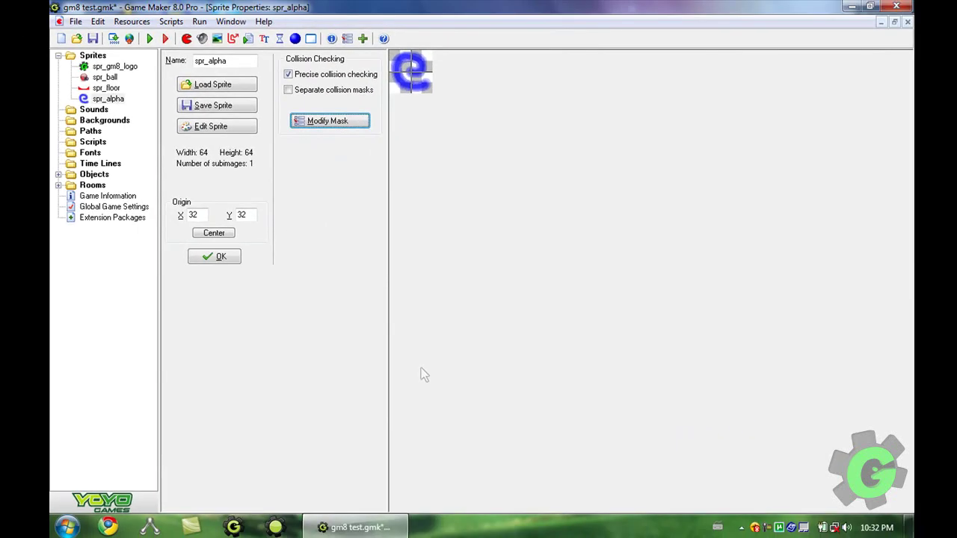
- Close spr_alpha's properties and open obj_gm8_logo from the Objects folder
key("Return")
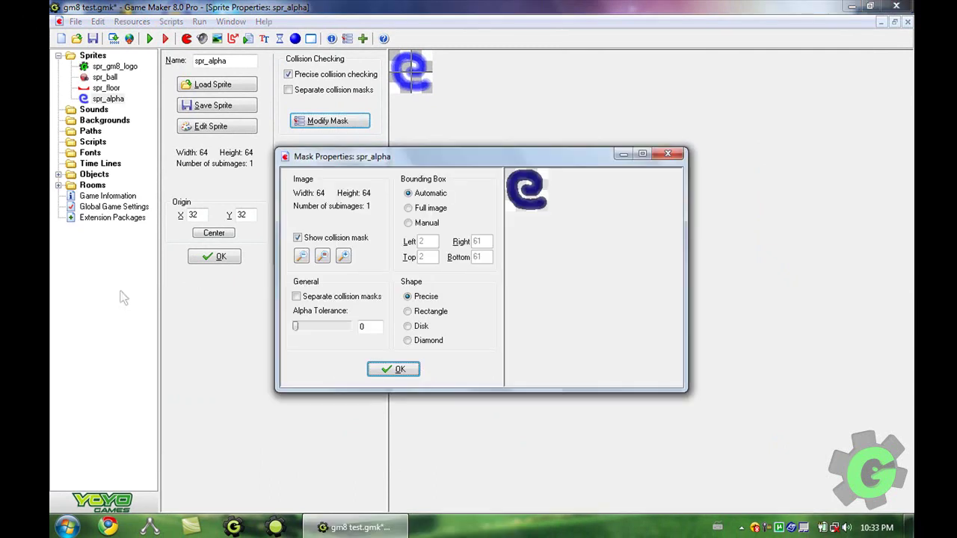
left_click(391, 368)
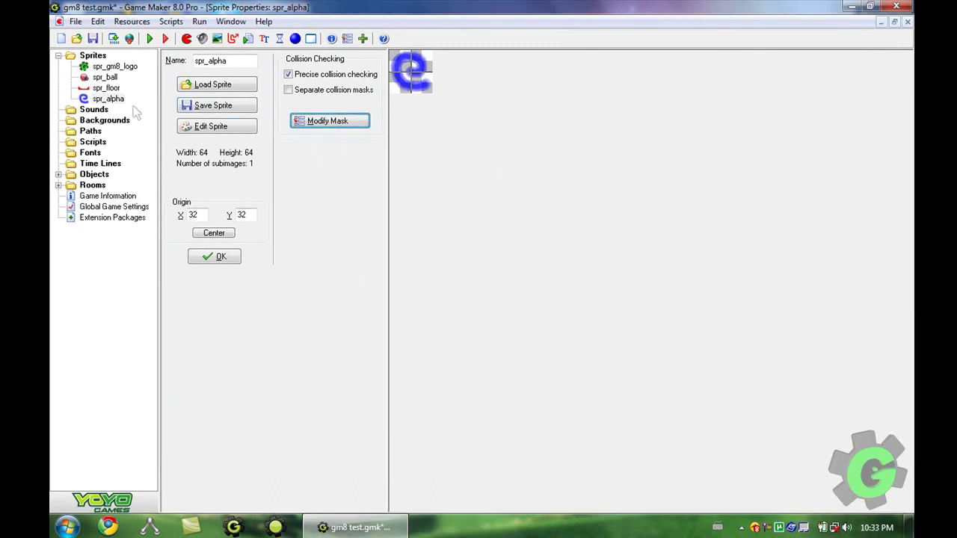
double_click(76, 175)
double_click(93, 186)
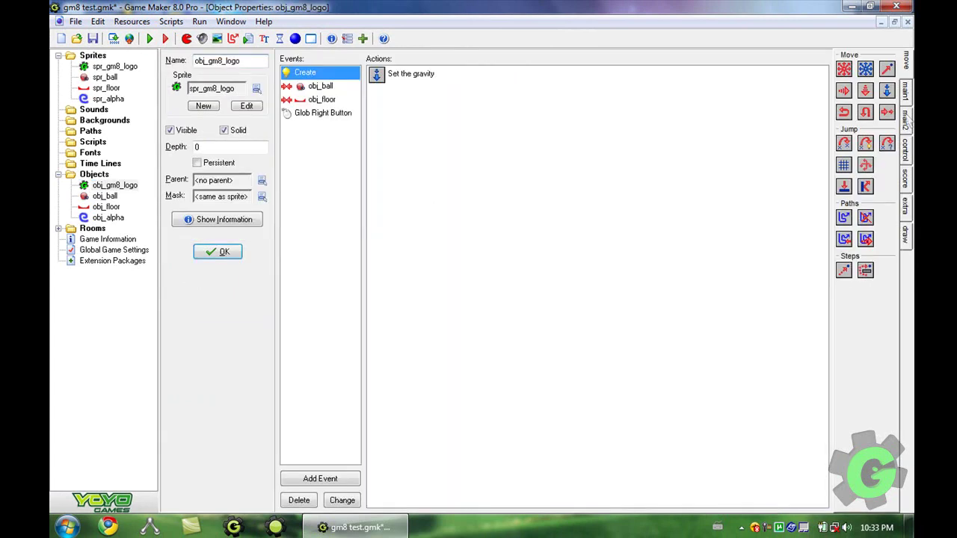
- Browse the main2, main1 and move action tabs, ending on main2
left_click(906, 118)
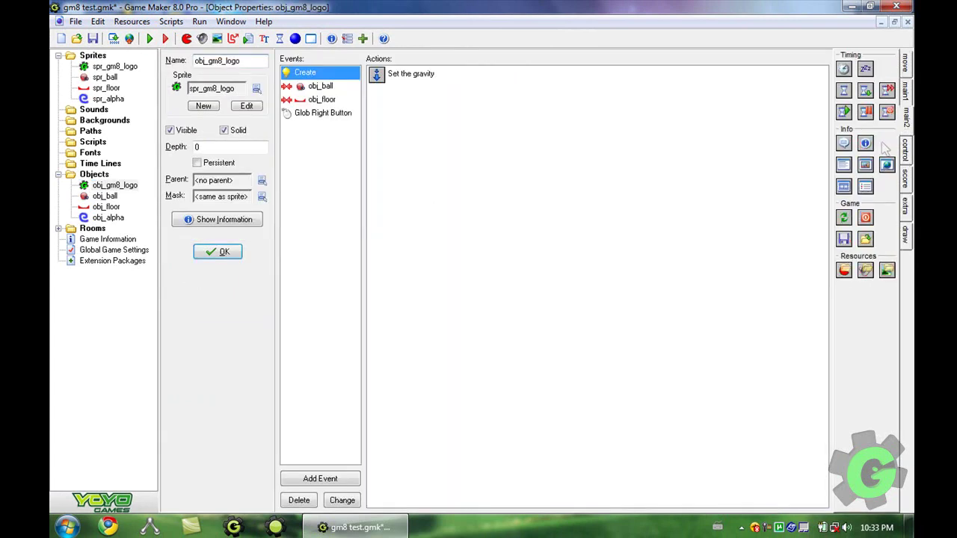
left_click(904, 93)
left_click(907, 71)
left_click(906, 124)
- Open the obj_floor collision's code and delete the final 2 from 'speed = speed/2'
left_click(323, 100)
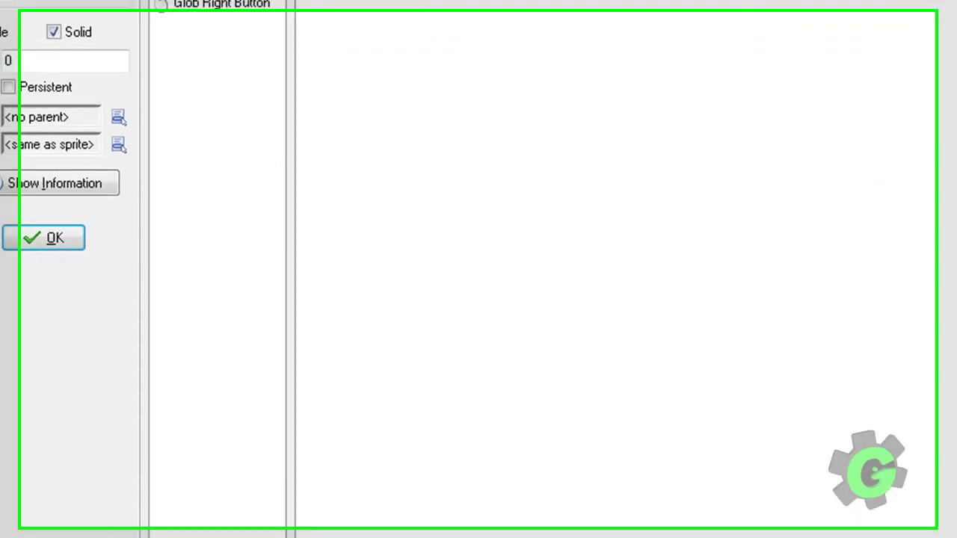
double_click(422, 91)
left_click(367, 94)
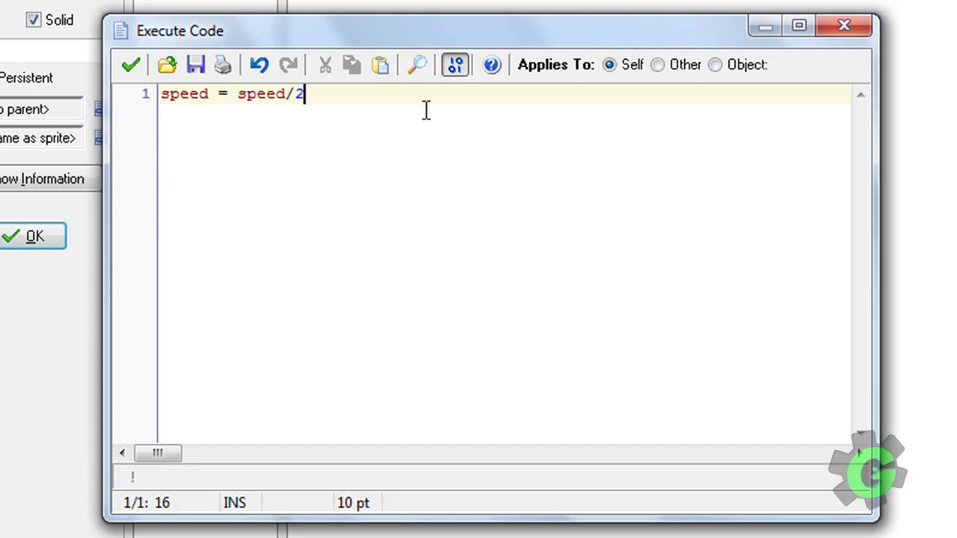
key("Return")
key("Return")
key("Return")
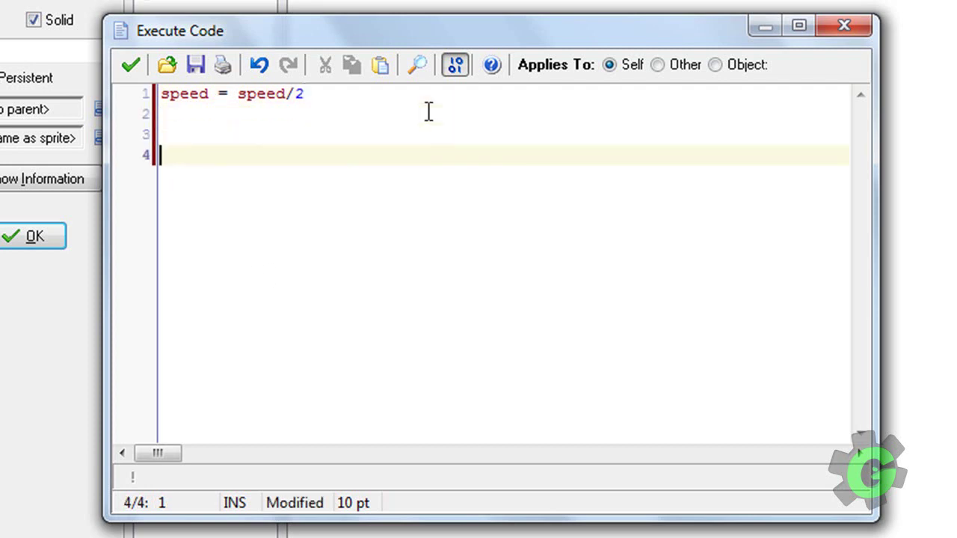
key("BackSpace")
key("BackSpace")
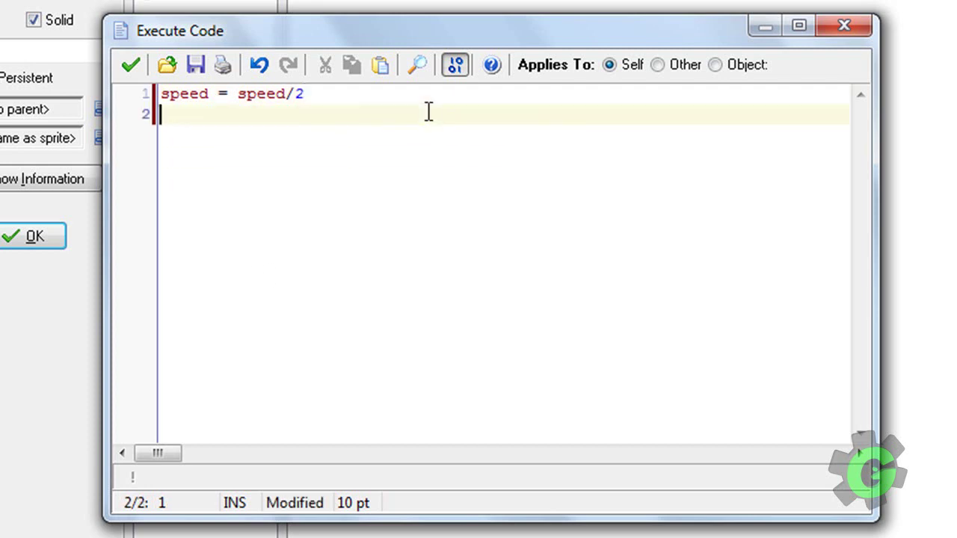
key("BackSpace")
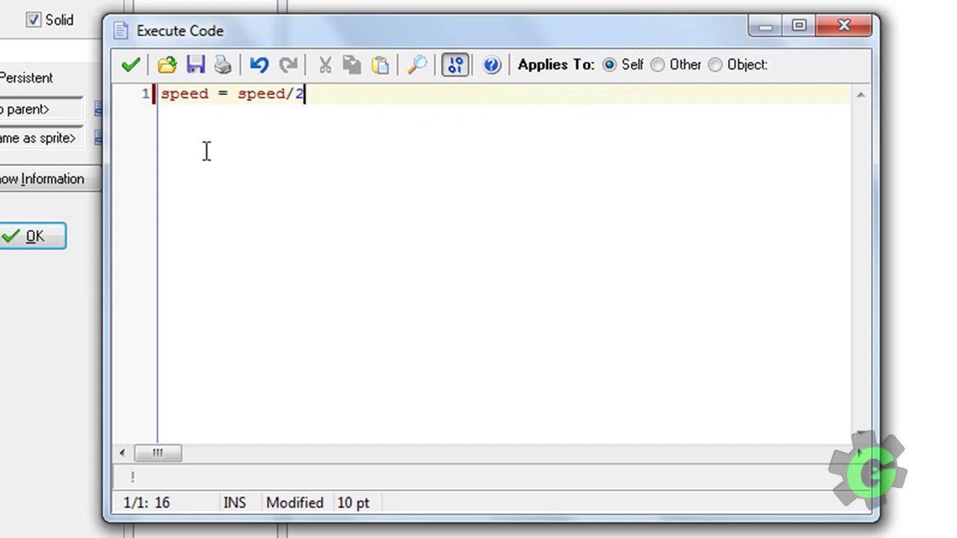
key("BackSpace")
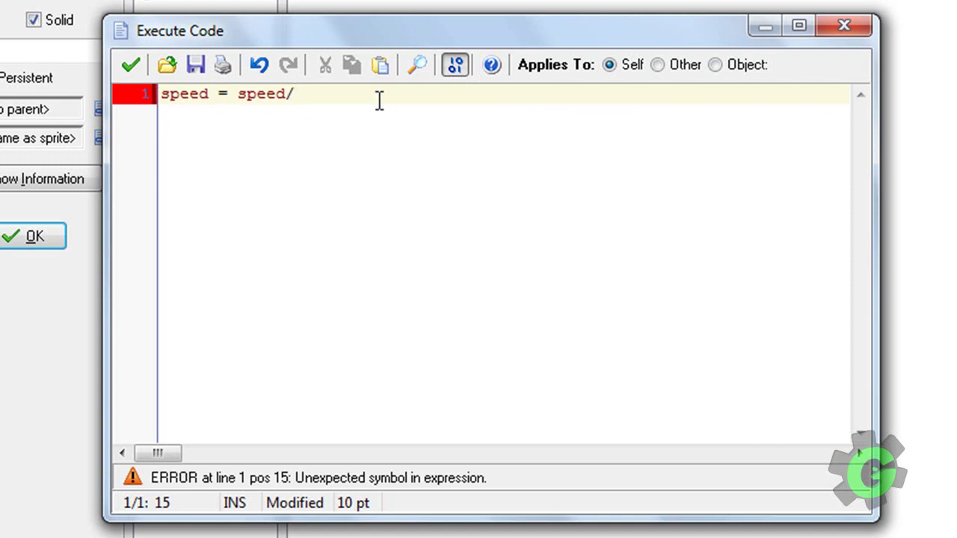
- Retype the 2 so the line reads 'speed = speed/2', then add an empty second line
type("2")
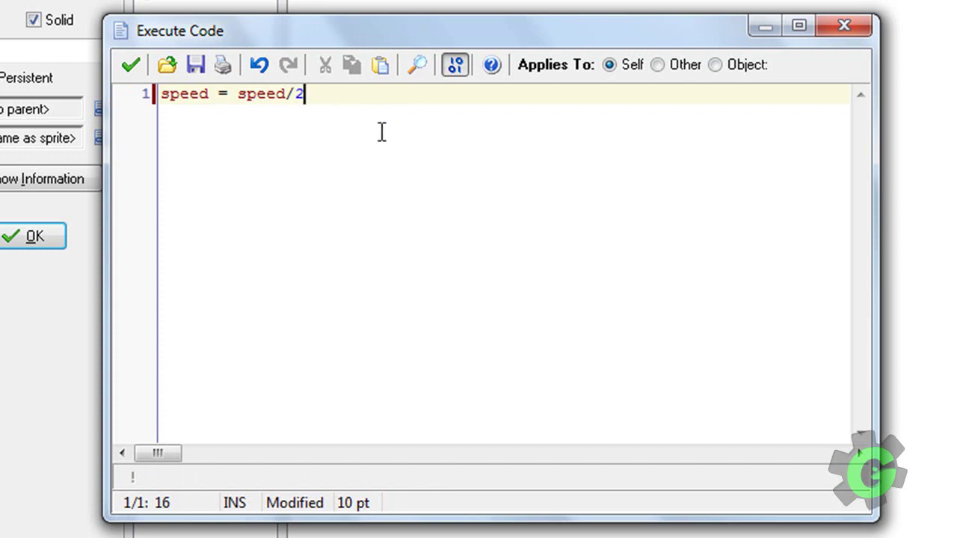
key("Return")
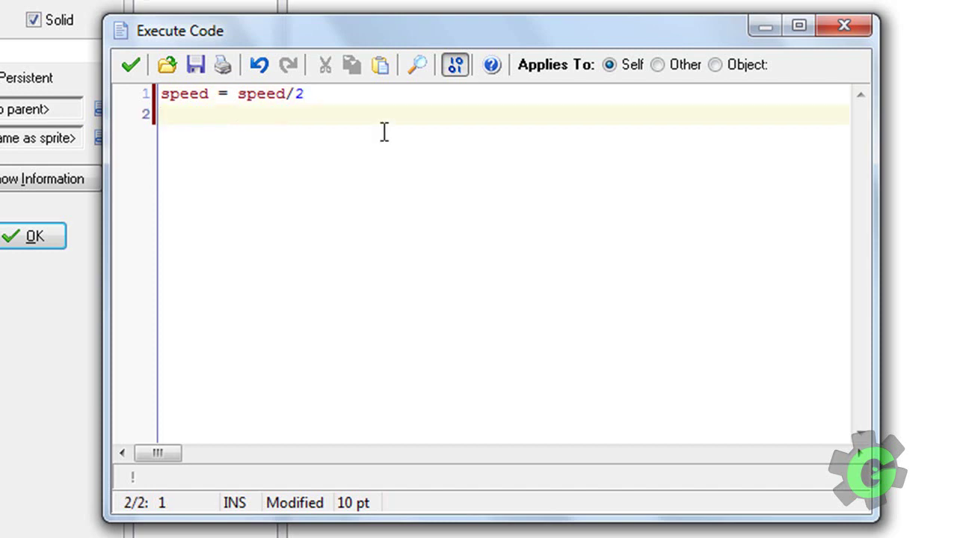
- Insert obj_gm8_logo via obj_ autocomplete, delete it and the blank line, then close the code
type("obj_")
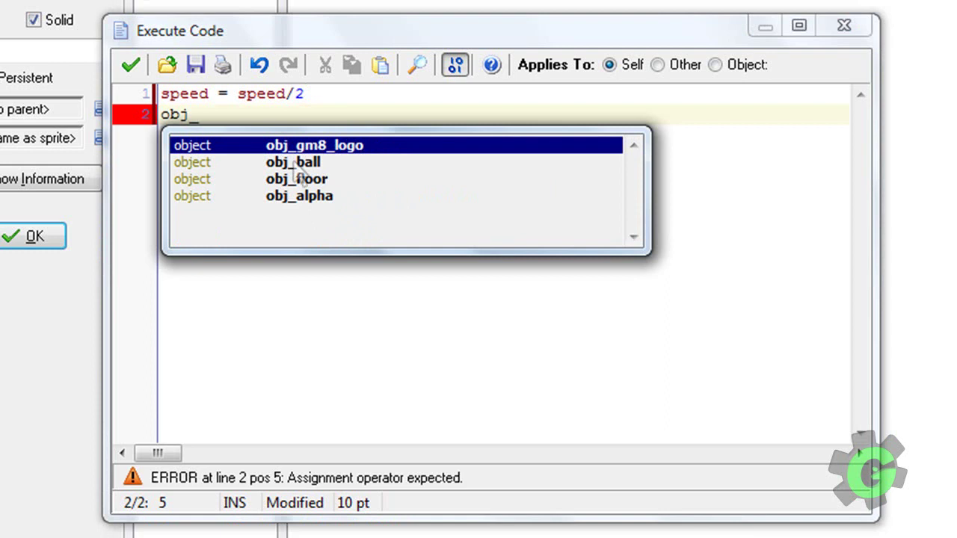
double_click(335, 146)
left_click_drag(301, 114, 192, 129)
key("Delete")
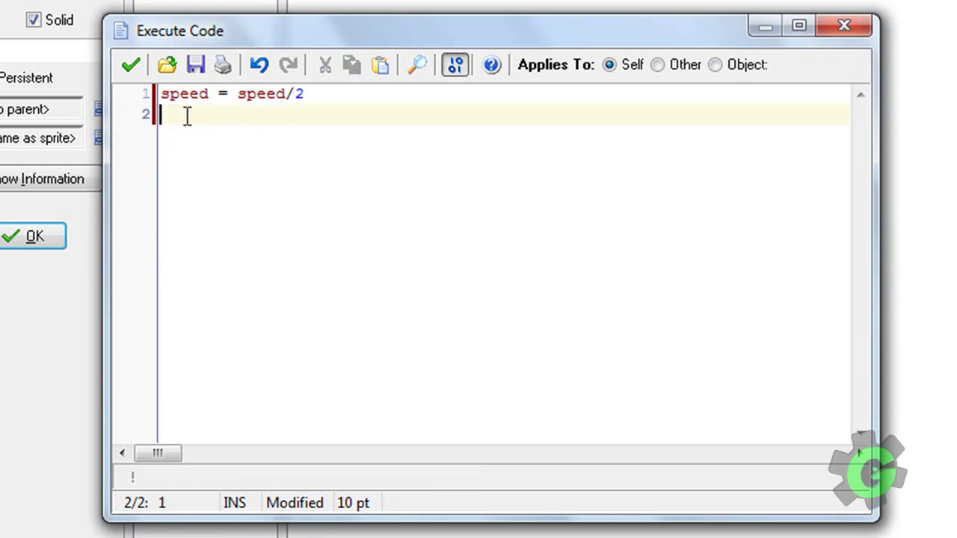
key("BackSpace")
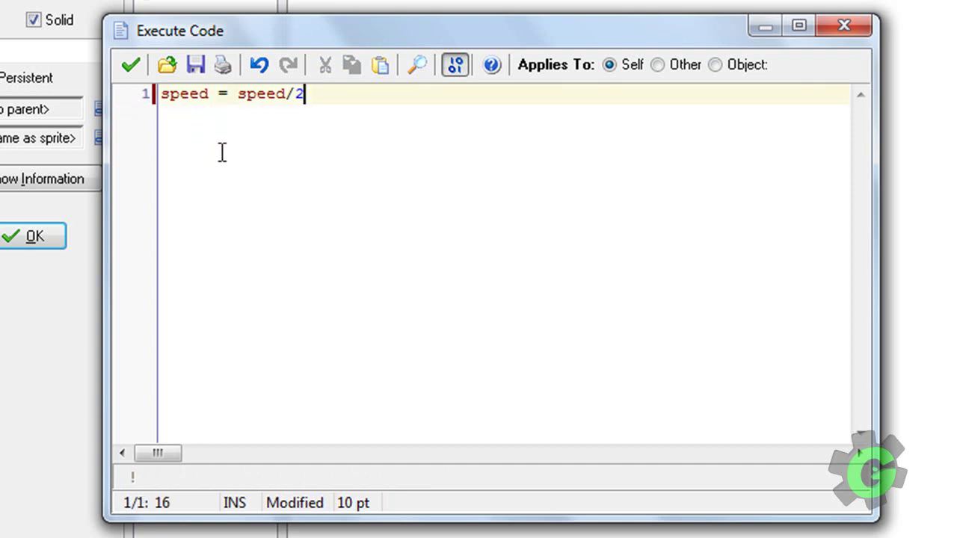
left_click(131, 64)
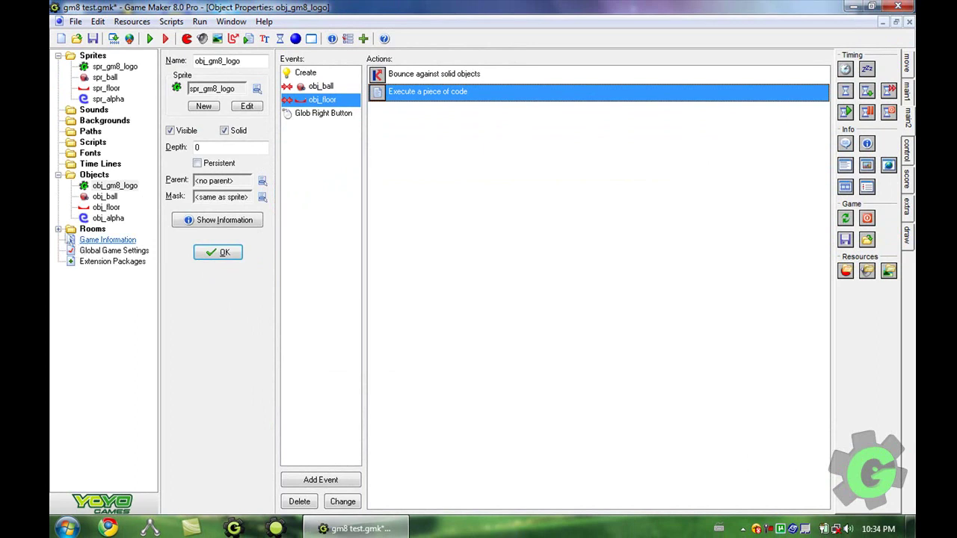
- Open room rm_test with its grid hidden, then save the gm8 test.gmk project
left_click(58, 228)
double_click(104, 239)
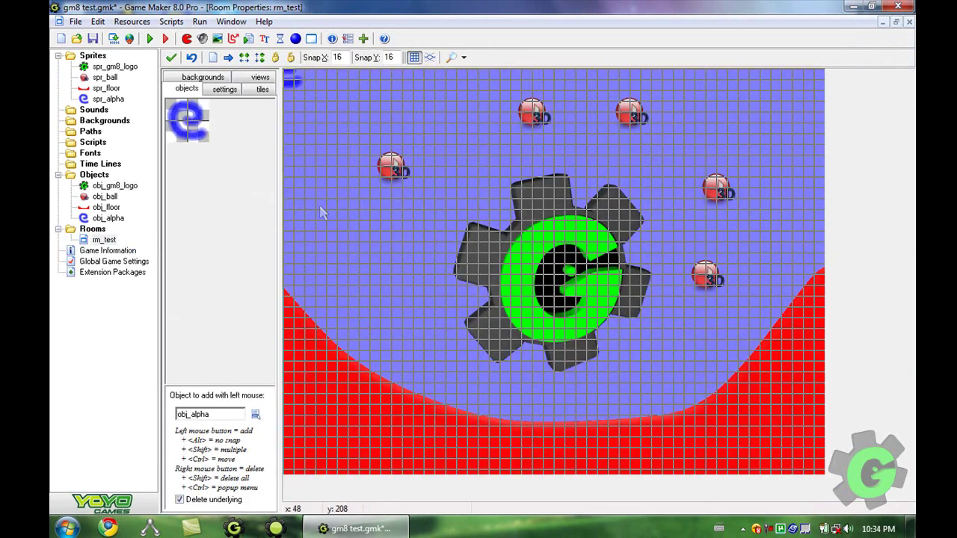
left_click(414, 57)
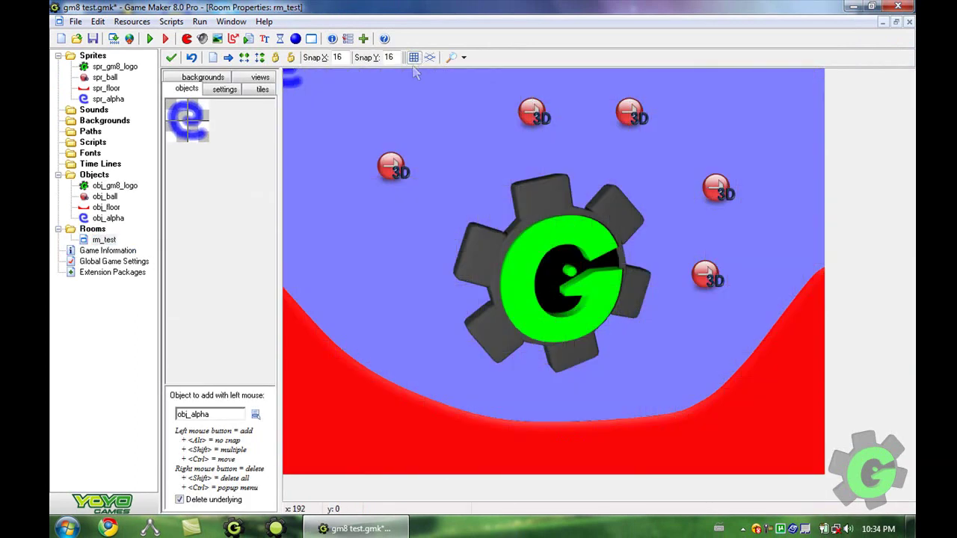
left_click(93, 39)
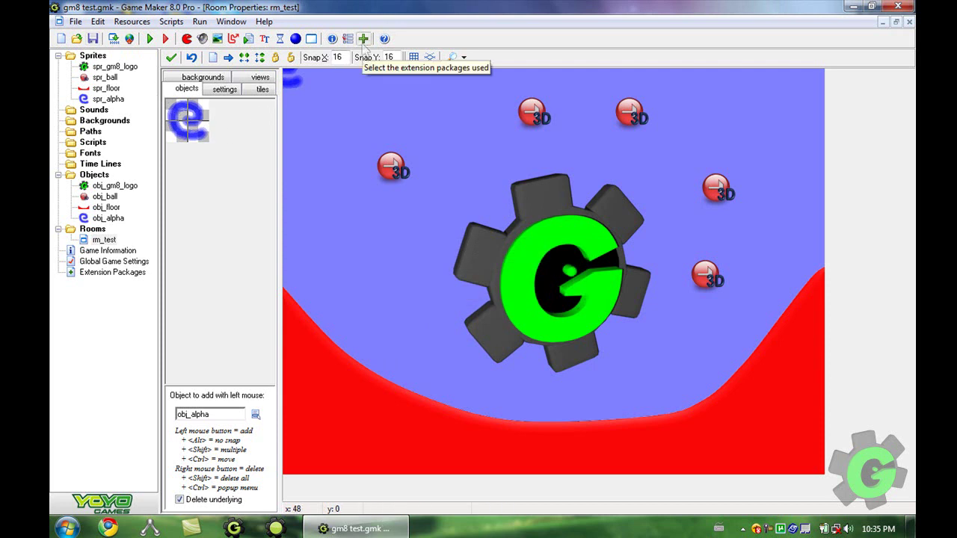
- Review the Resolution and Loading pages of Global Game Settings, then close the dialog with OK
left_click(348, 38)
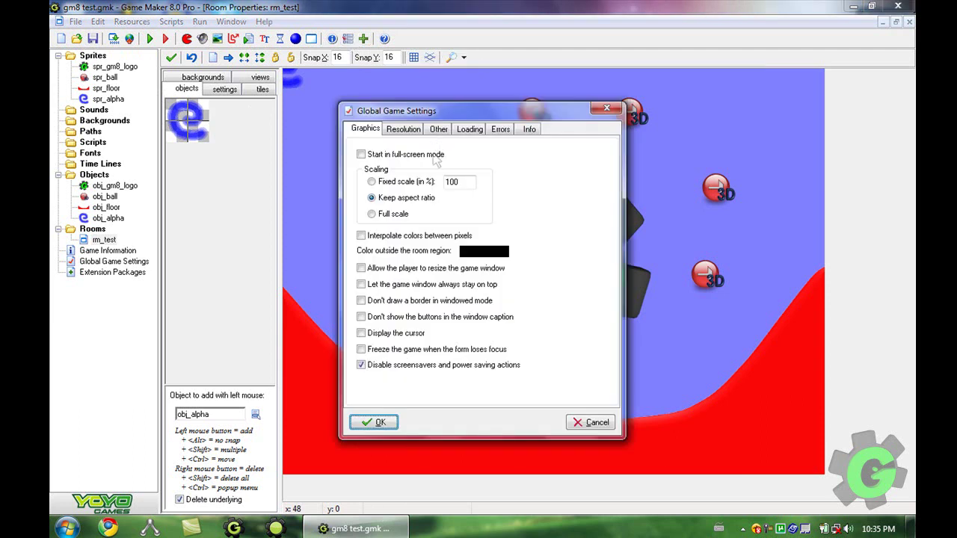
left_click(414, 131)
left_click(460, 131)
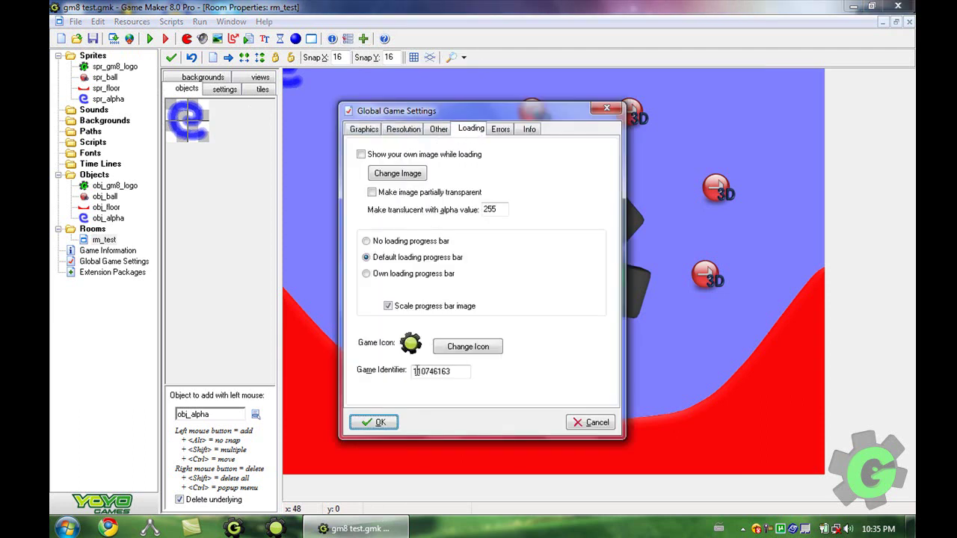
left_click(377, 423)
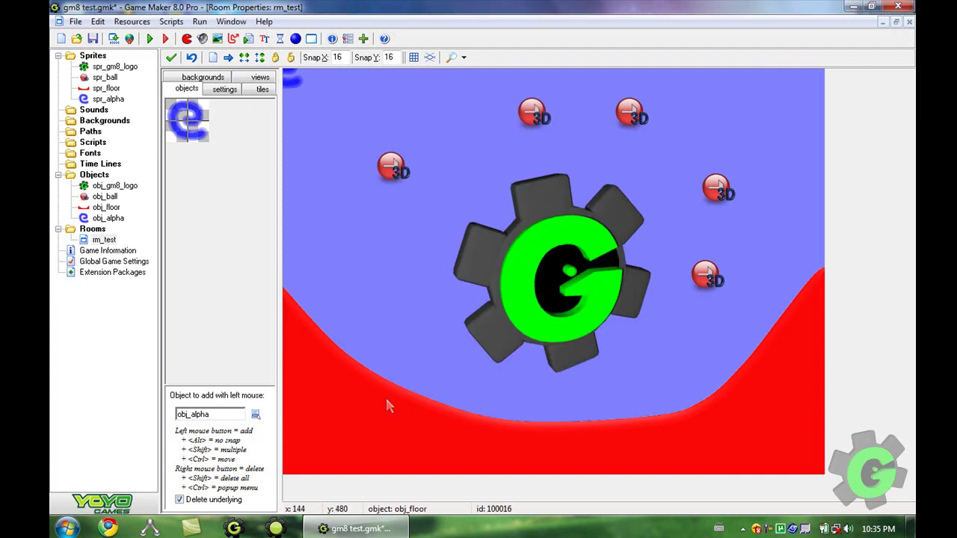
- Run the test game so it builds as a stand-alone executable
left_click(149, 42)
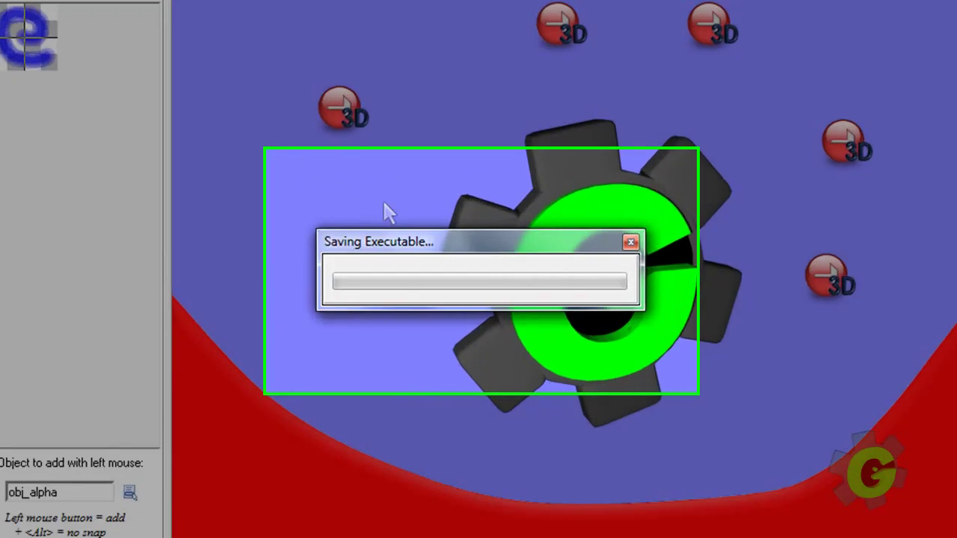